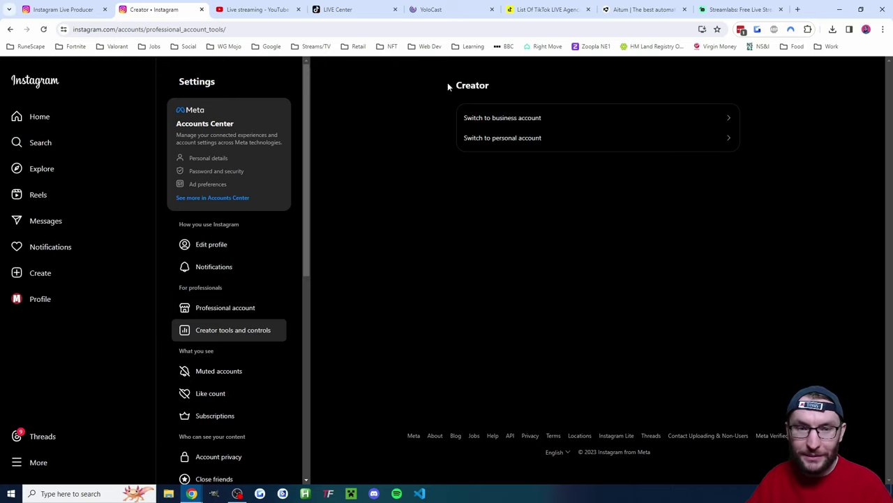
Start a new Instagram live video titled 'test'.
{"action": "left_click_drag", "start_coordinate": [447, 82], "coordinate": [575, 147]}
{"action": "left_click", "coordinate": [571, 160]}
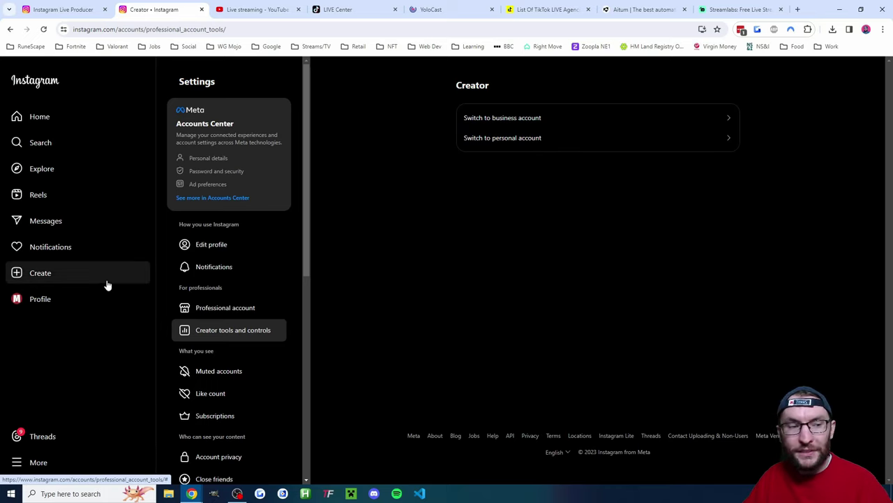
{"action": "left_click", "coordinate": [44, 278]}
{"action": "left_click", "coordinate": [46, 318]}
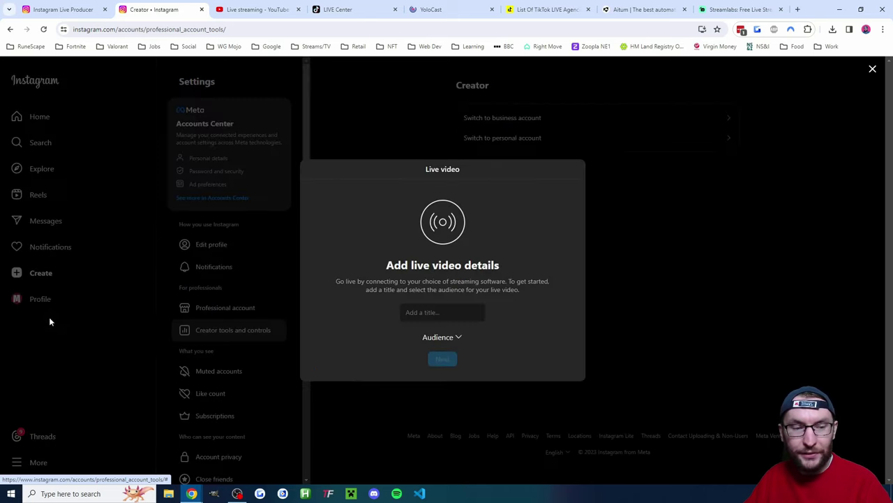
{"action": "left_click", "coordinate": [432, 315]}
{"action": "type", "text": "test"}
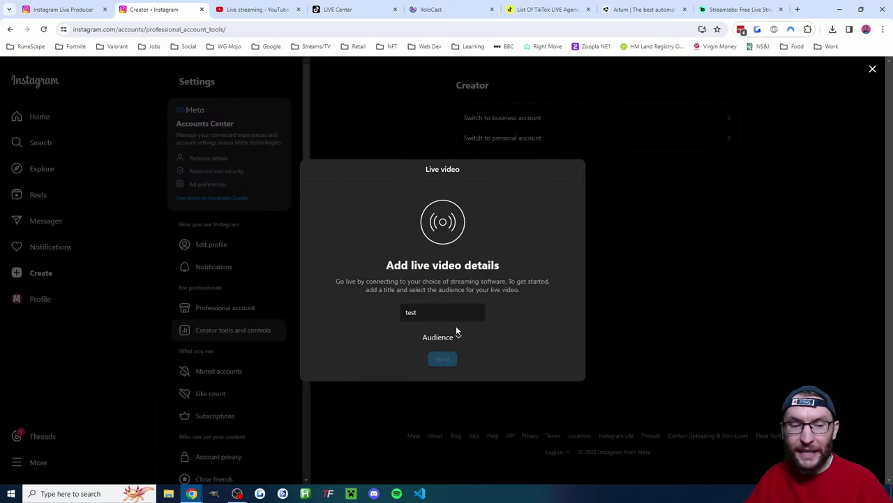
Set the live audience to Practice, reach the stream details, then switch to TikTok LIVE Center.
{"action": "left_click", "coordinate": [452, 340]}
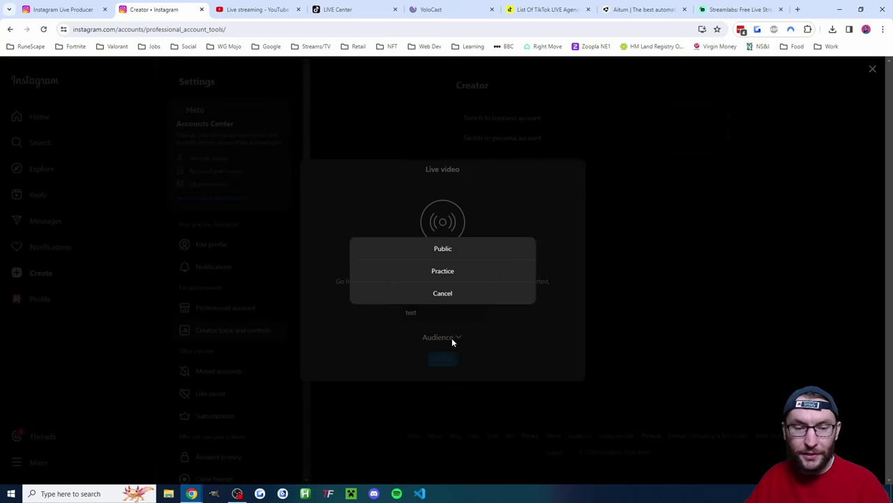
{"action": "left_click", "coordinate": [459, 272]}
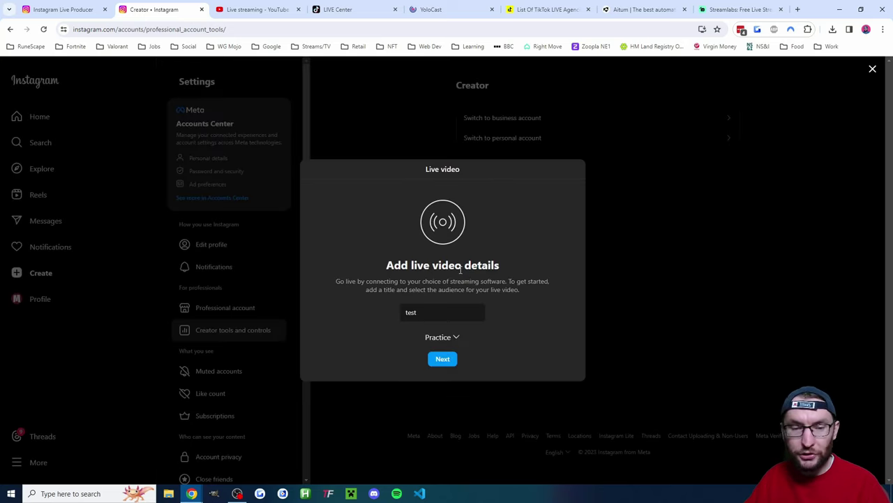
{"action": "left_click", "coordinate": [448, 361]}
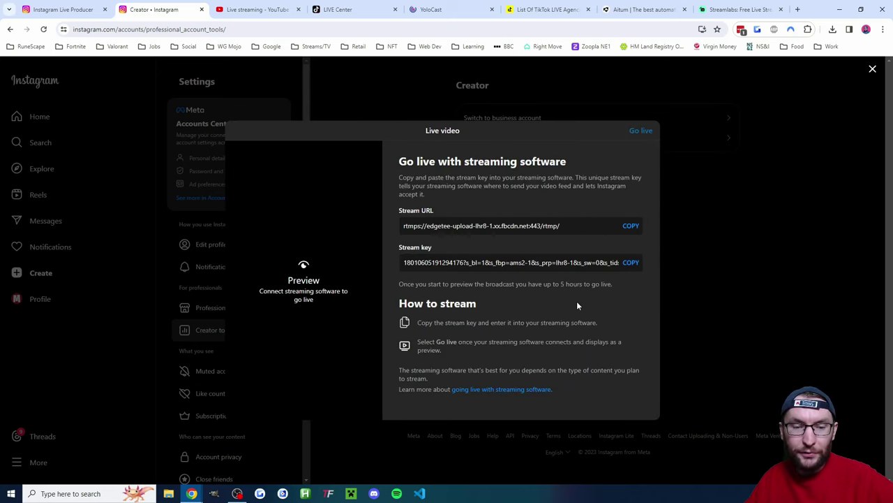
{"action": "key", "text": "ctrl+Tab"}
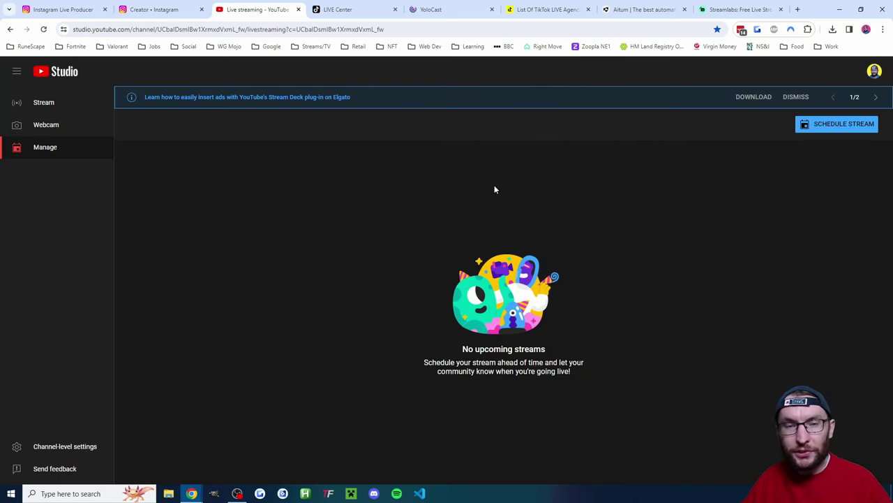
{"action": "key", "text": "ctrl+Tab"}
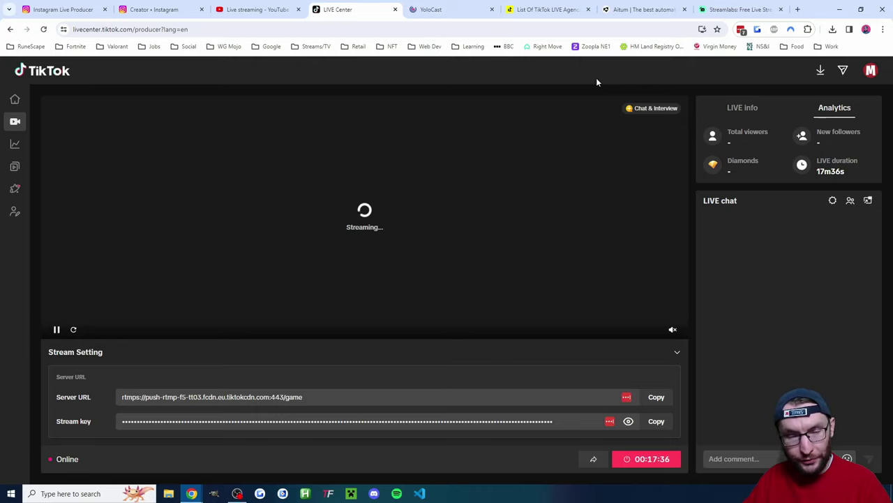
Browse the TikTok LIVE agencies list, then move via the YoloCast dashboard to OBS Studio.
{"action": "left_click", "coordinate": [541, 8]}
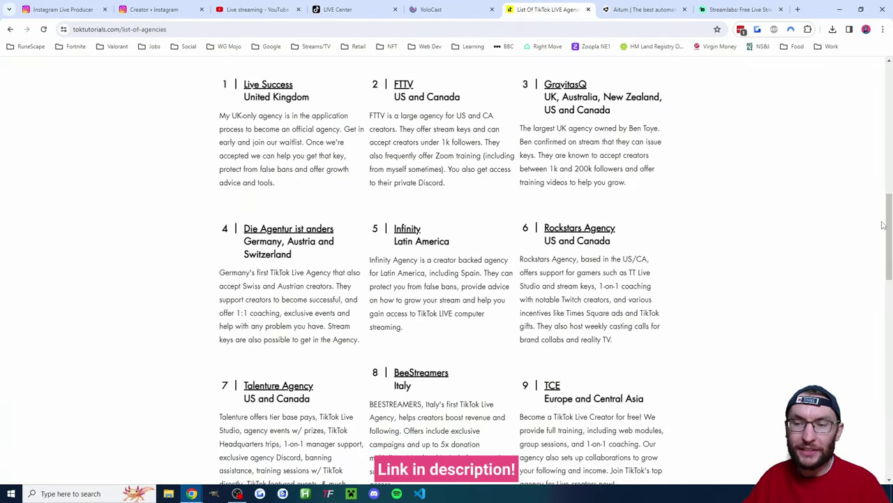
{"action": "mouse_move", "coordinate": [887, 225]}
{"action": "left_mouse_down"}
{"action": "mouse_move", "coordinate": [889, 95]}
{"action": "mouse_move", "coordinate": [890, 221]}
{"action": "left_mouse_up"}
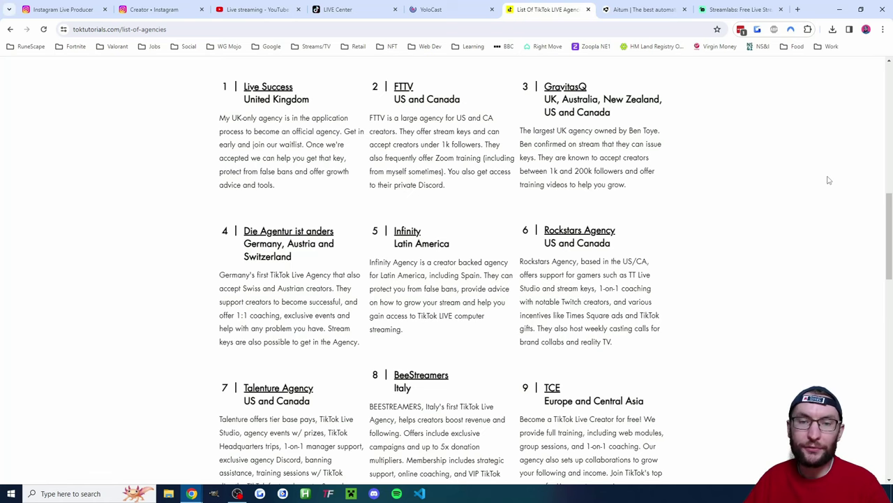
{"action": "scroll", "coordinate": [870, 303], "scroll_direction": "down", "scroll_amount": 6}
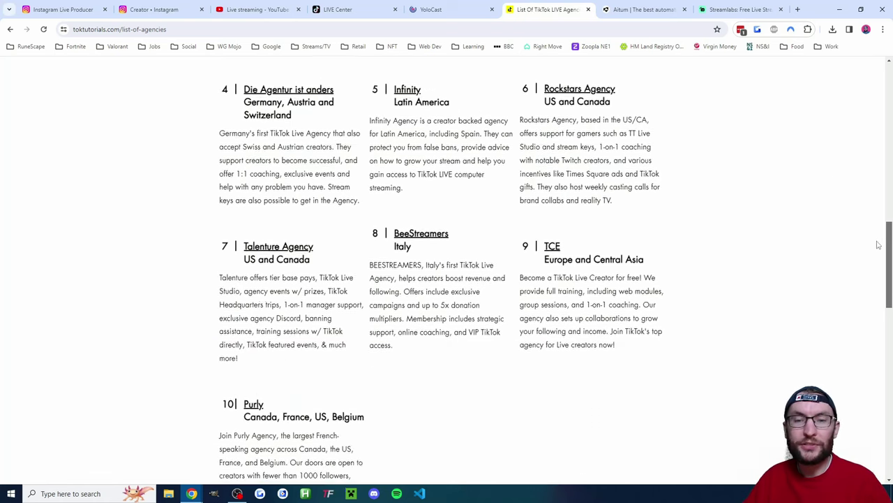
{"action": "scroll", "coordinate": [871, 303], "scroll_direction": "down", "scroll_amount": 3}
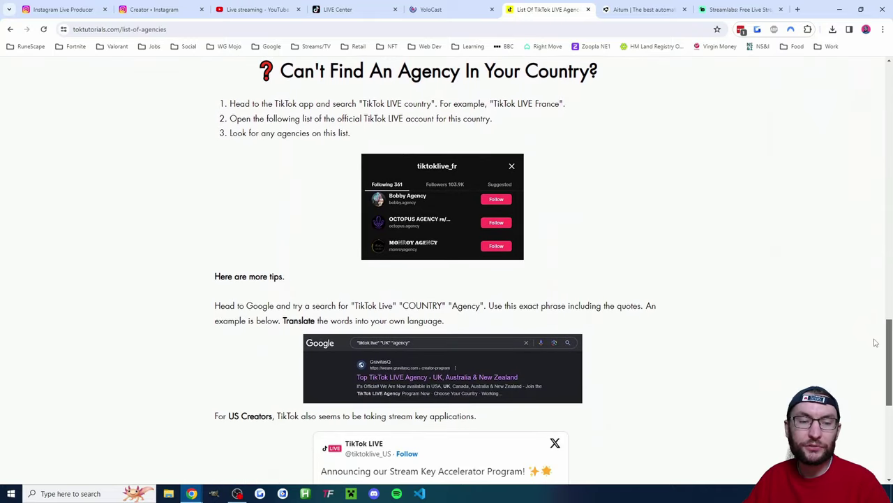
{"action": "scroll", "coordinate": [865, 325], "scroll_direction": "up", "scroll_amount": 1}
{"action": "scroll", "coordinate": [862, 265], "scroll_direction": "up", "scroll_amount": 5}
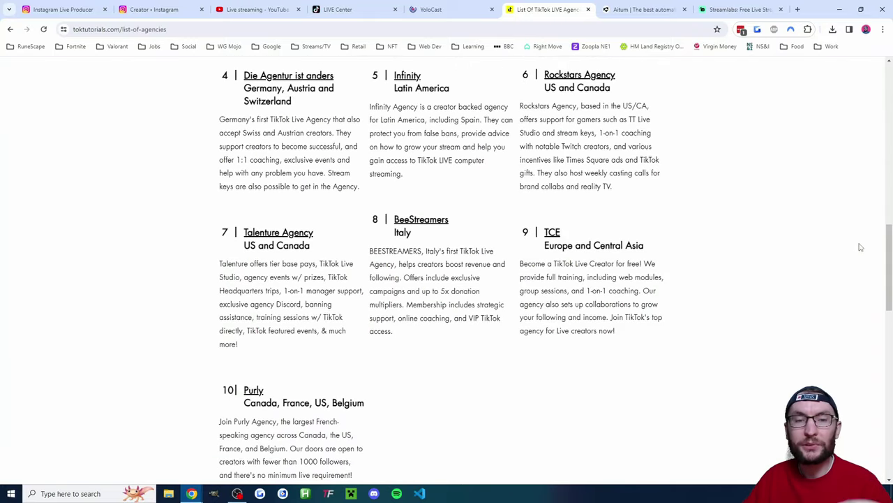
{"action": "key", "text": "ctrl+shift+Tab"}
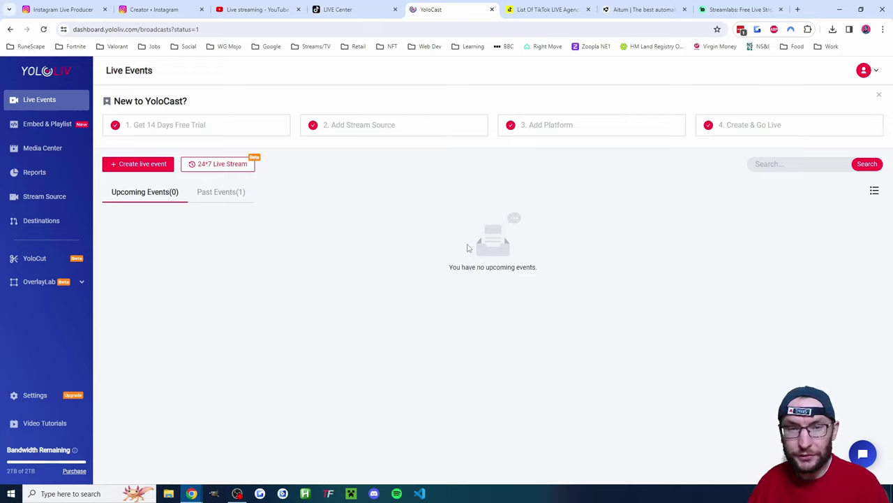
{"action": "key", "text": "alt+Tab"}
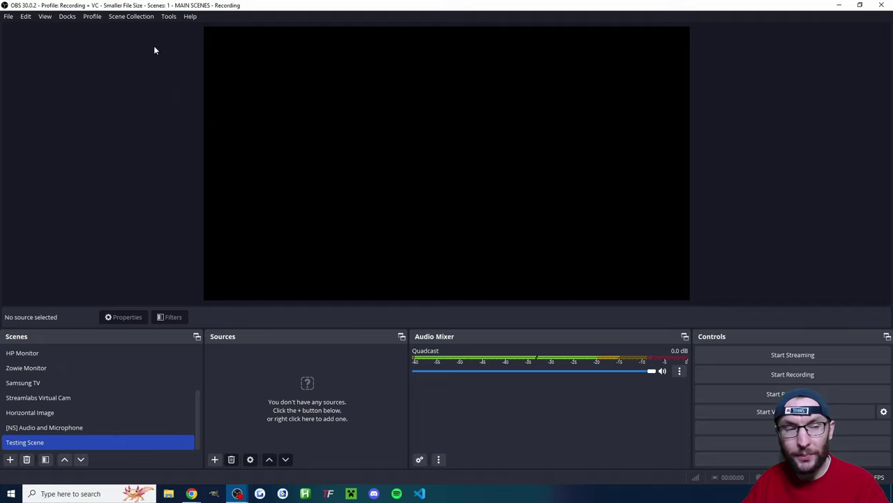
Create a new OBS profile named 'YoloCast Vertical'.
{"action": "left_click", "coordinate": [92, 16]}
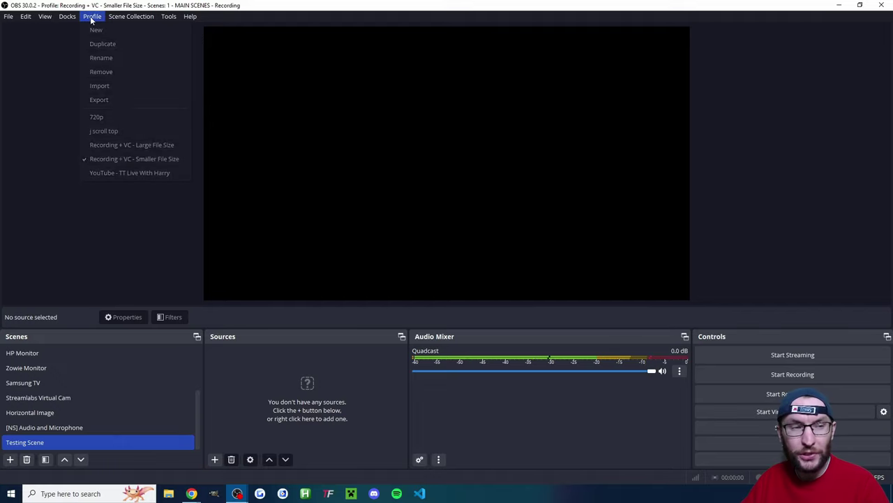
{"action": "left_click", "coordinate": [149, 30]}
{"action": "type", "text": "YoloCast Vertical"}
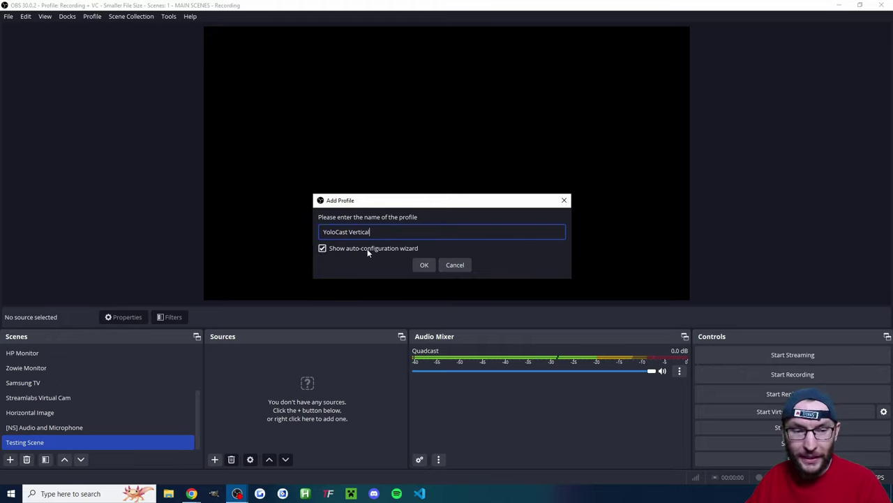
{"action": "left_click", "coordinate": [424, 265]}
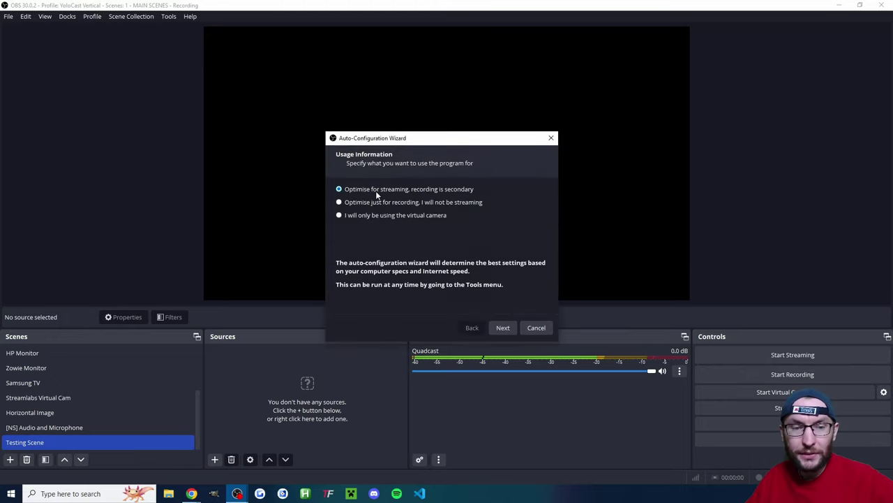
In the Auto-Configuration Wizard, choose streaming with 1920x1080 base resolution at 60 FPS.
{"action": "left_click", "coordinate": [502, 328]}
{"action": "left_click", "coordinate": [454, 191]}
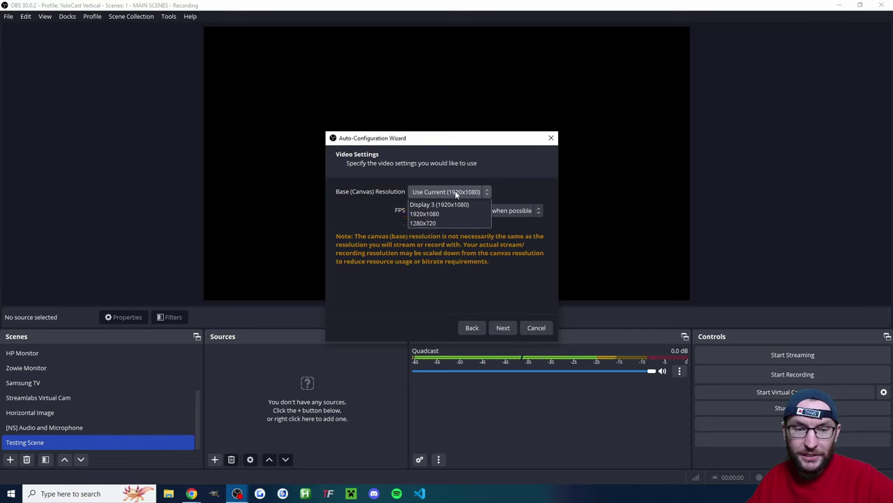
{"action": "left_click", "coordinate": [426, 242]}
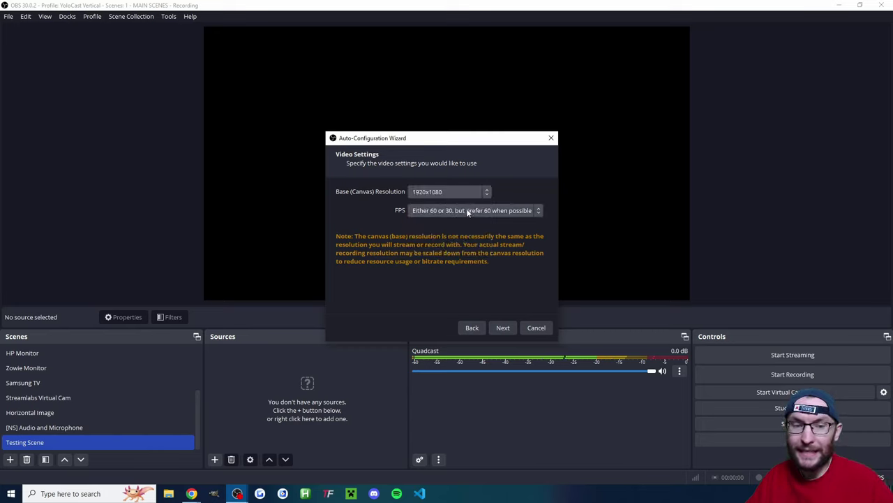
{"action": "left_click", "coordinate": [467, 211]}
{"action": "left_click", "coordinate": [423, 259]}
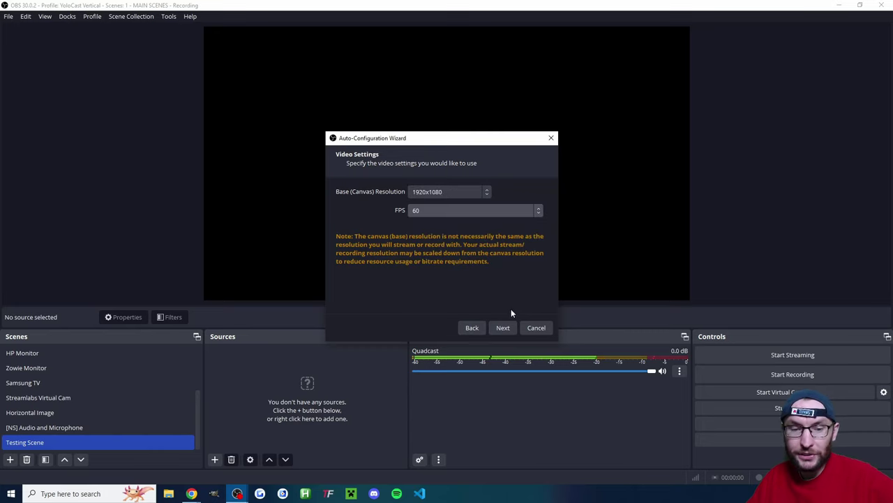
{"action": "left_click", "coordinate": [502, 329]}
Choose a Custom streaming service with server 'test' and a placeholder stream key.
{"action": "left_click", "coordinate": [391, 194]}
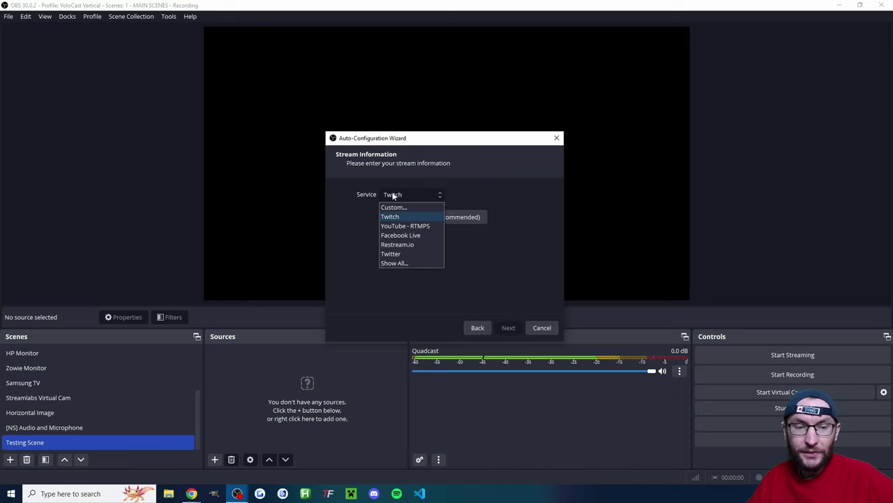
{"action": "left_click", "coordinate": [391, 207]}
{"action": "left_click", "coordinate": [404, 221]}
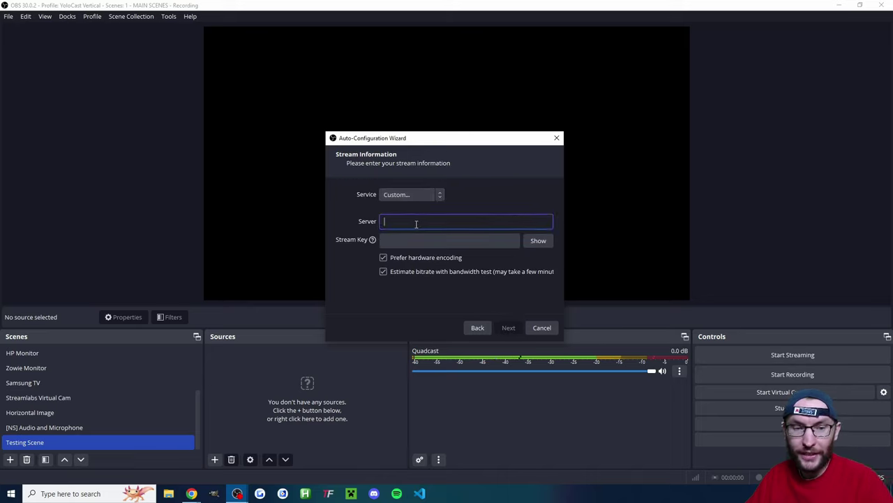
{"action": "type", "text": "test"}
{"action": "left_click", "coordinate": [419, 237]}
{"action": "type", "text": "test"}
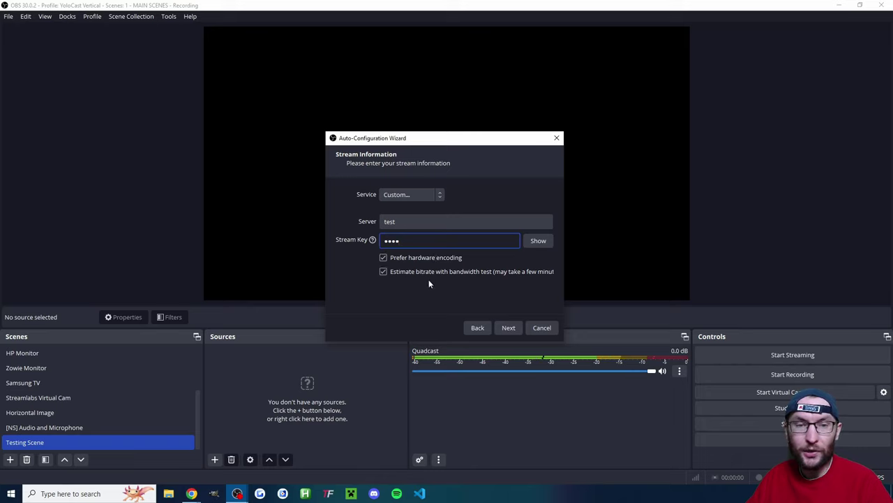
Skip the bandwidth test, set video bitrate to 6000, and apply the settings.
{"action": "left_click", "coordinate": [384, 272]}
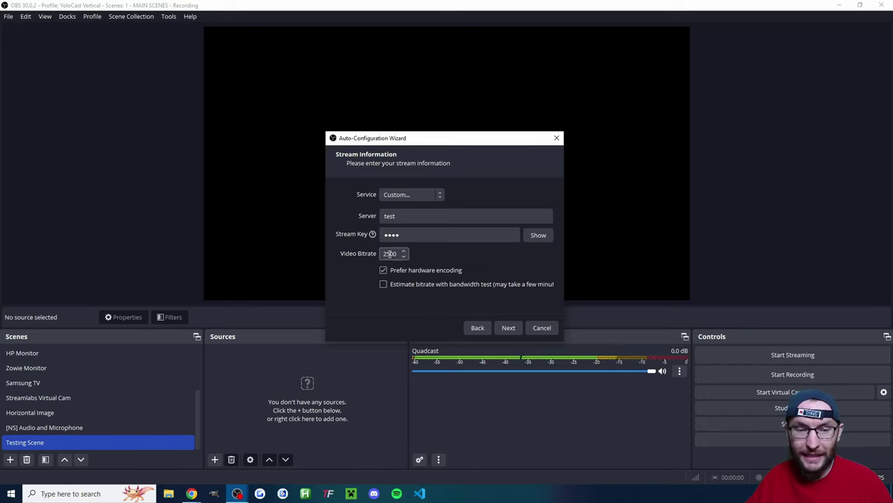
{"action": "left_click", "coordinate": [395, 254]}
{"action": "double_click", "coordinate": [396, 254]}
{"action": "type", "text": "6000"}
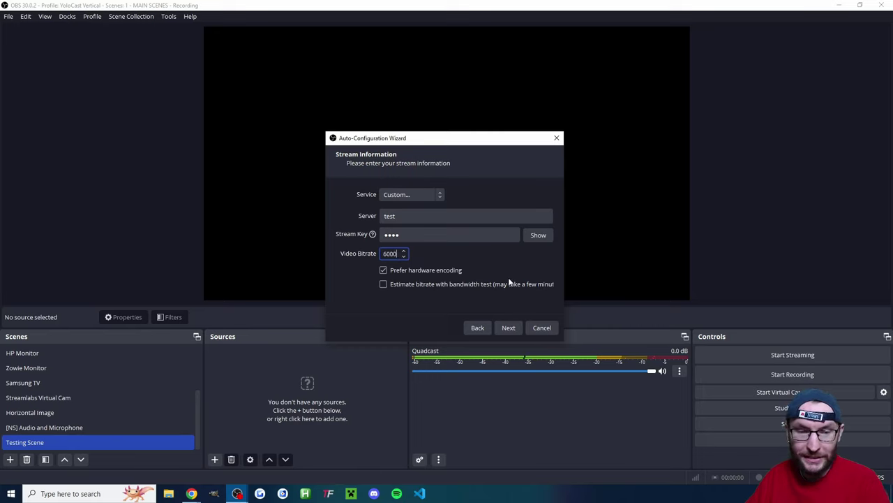
{"action": "left_click", "coordinate": [508, 326]}
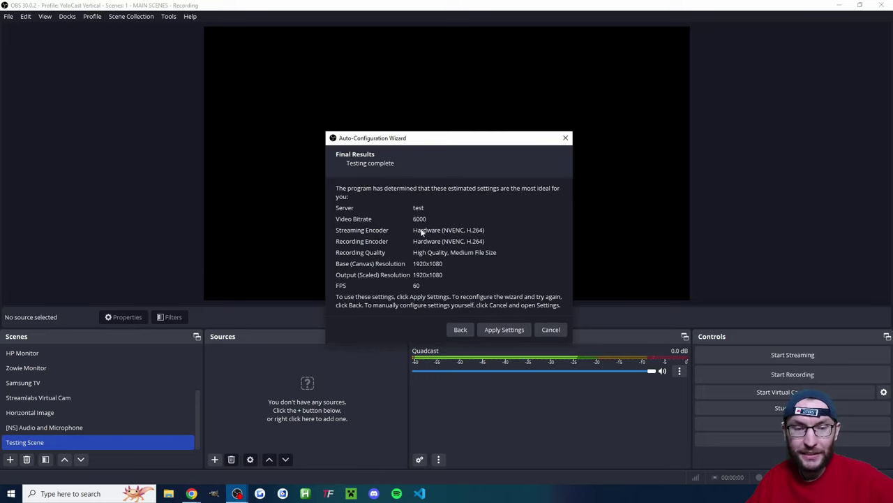
{"action": "left_click", "coordinate": [508, 328]}
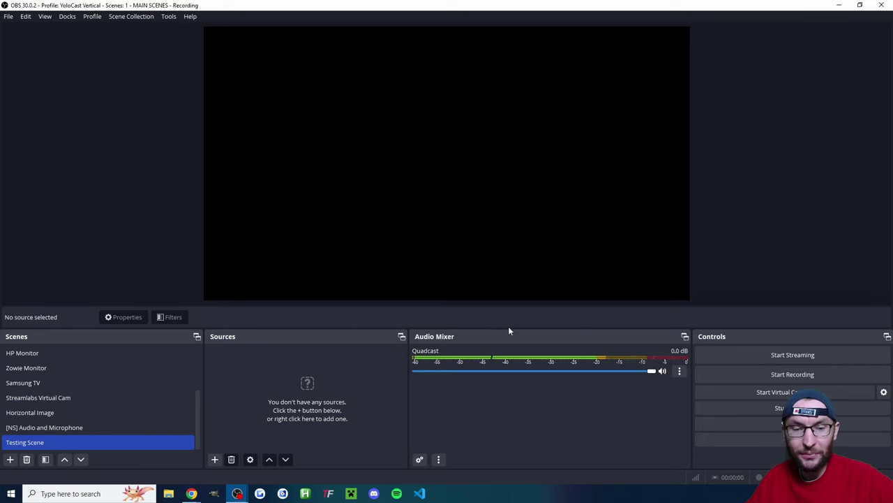
Create a new scene collection named 'YoloCast Vertical Scenes'.
{"action": "left_click", "coordinate": [131, 16]}
{"action": "left_click", "coordinate": [145, 31]}
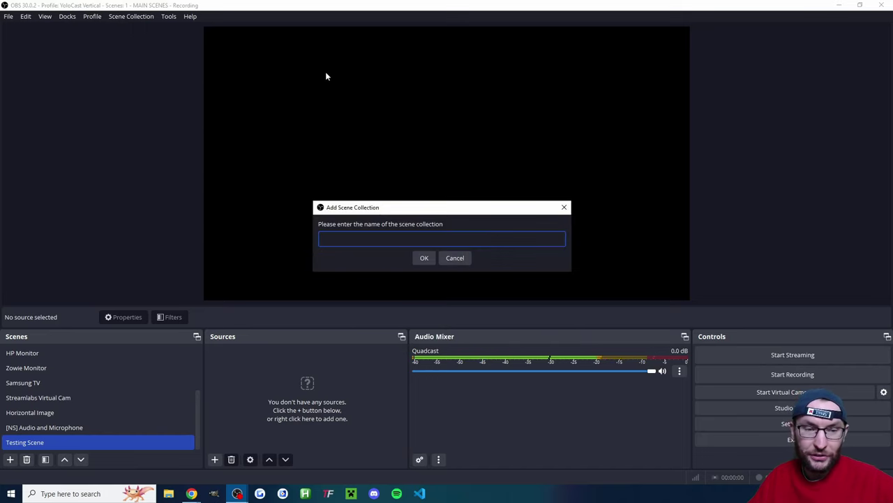
{"action": "type", "text": "YoloCast Vertical Scenes"}
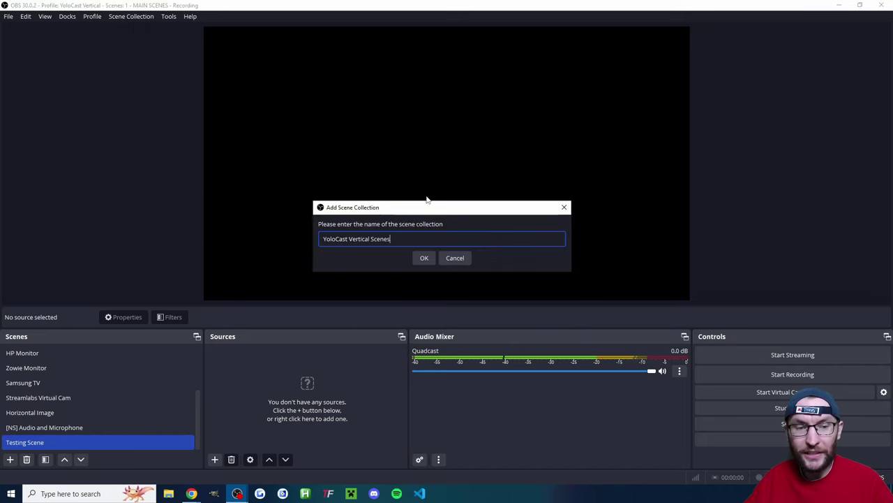
{"action": "left_click", "coordinate": [425, 257]}
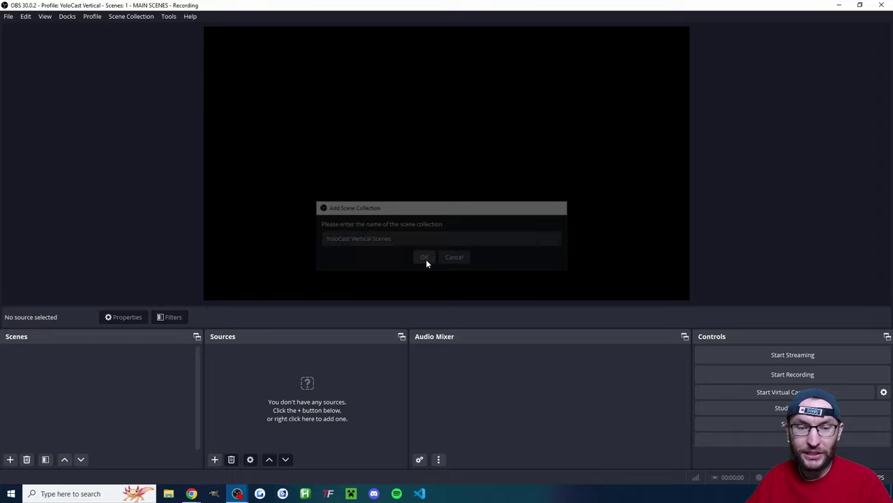
Set Desktop Audio to HyperX Cloud II speakers and Mic/Aux to HyperX Quadcast.
{"action": "left_click", "coordinate": [769, 428]}
{"action": "left_click", "coordinate": [245, 139]}
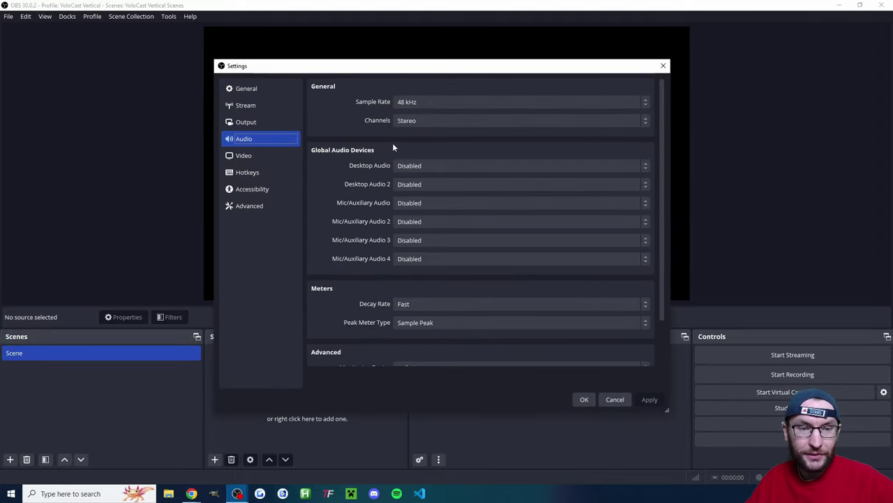
{"action": "left_click", "coordinate": [418, 166]}
{"action": "left_click", "coordinate": [451, 198]}
{"action": "left_click", "coordinate": [439, 203]}
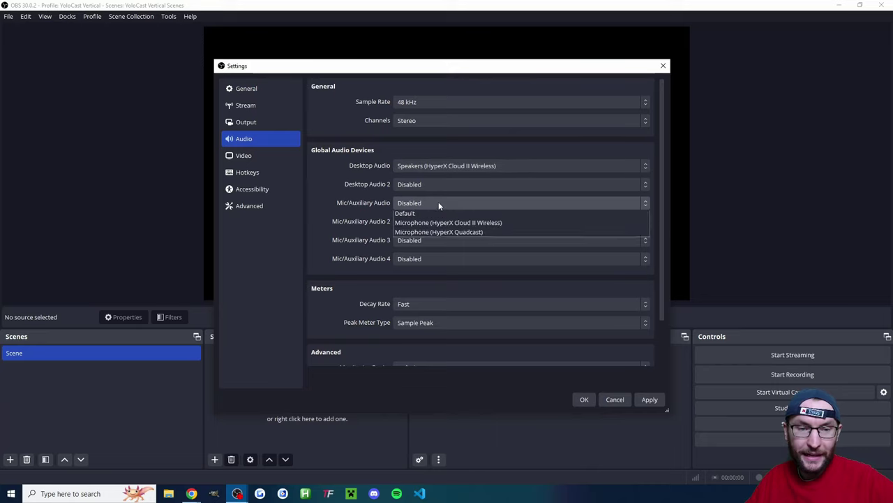
{"action": "left_click", "coordinate": [432, 243]}
{"action": "left_click", "coordinate": [583, 399]}
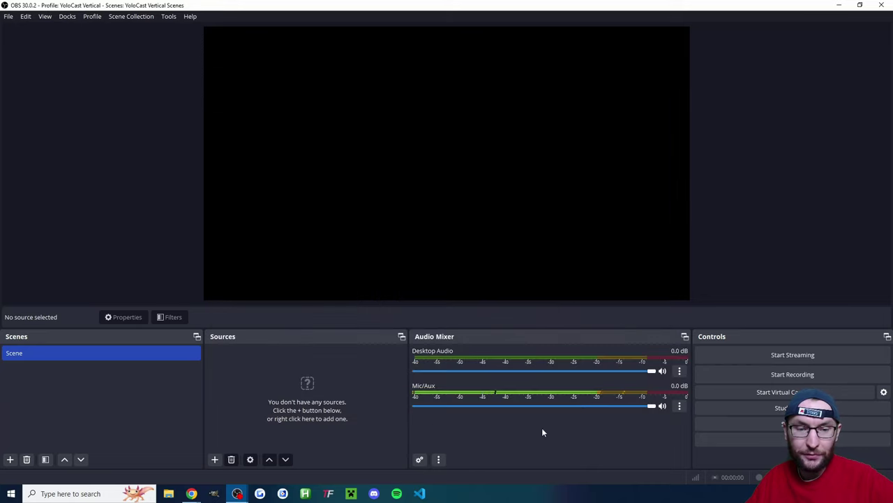
Change base and output resolution to 1080x1920, then begin adding a scene source.
{"action": "left_click", "coordinate": [787, 423]}
{"action": "left_click", "coordinate": [260, 153]}
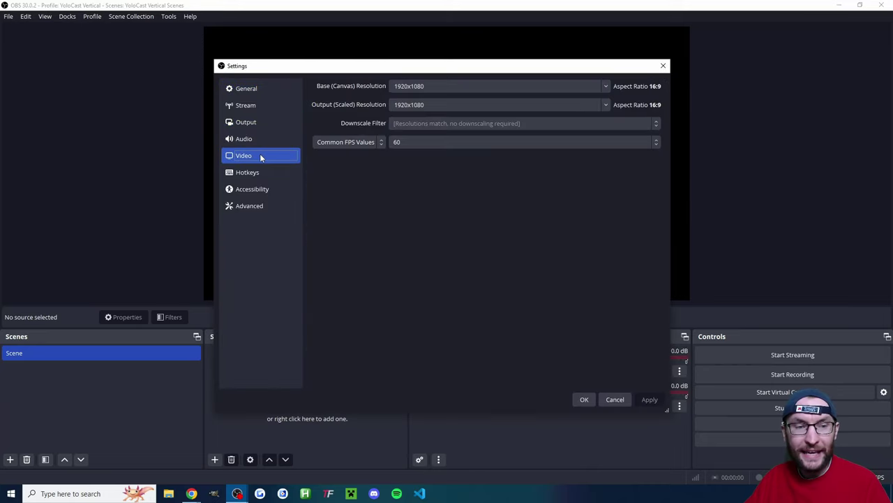
{"action": "double_click", "coordinate": [437, 86]}
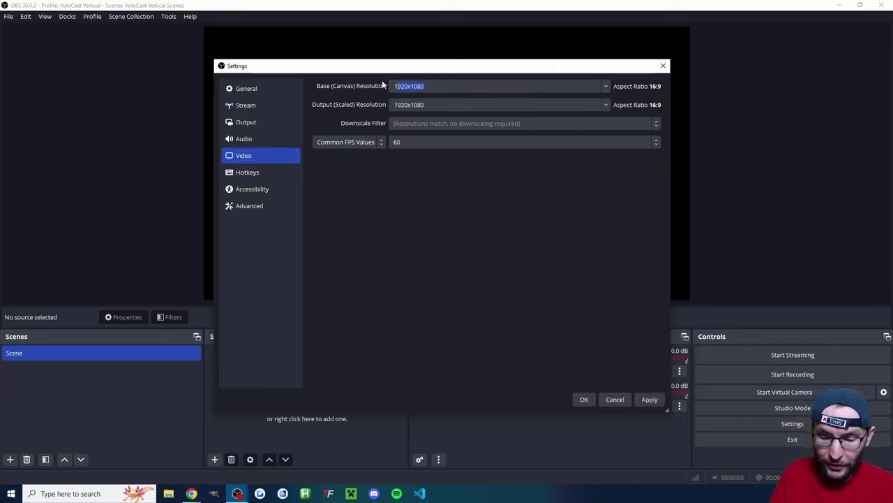
{"action": "type", "text": "1080x1920"}
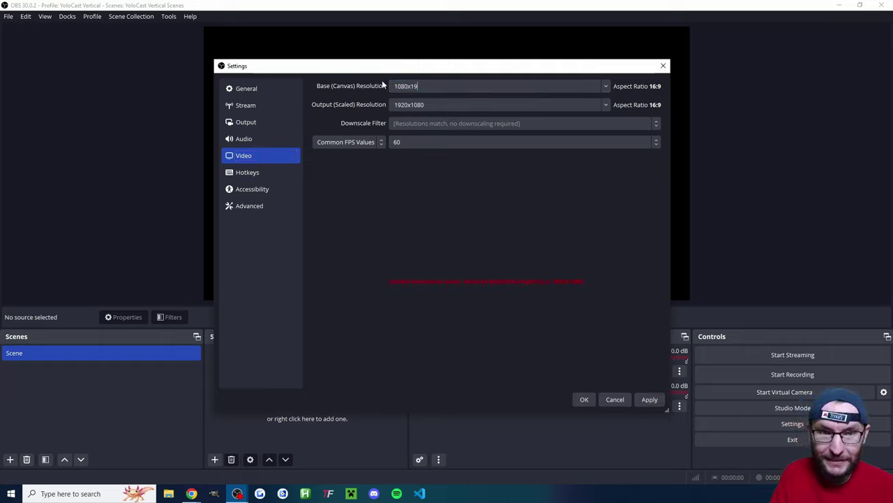
{"action": "left_click", "coordinate": [607, 104]}
{"action": "left_click", "coordinate": [400, 115]}
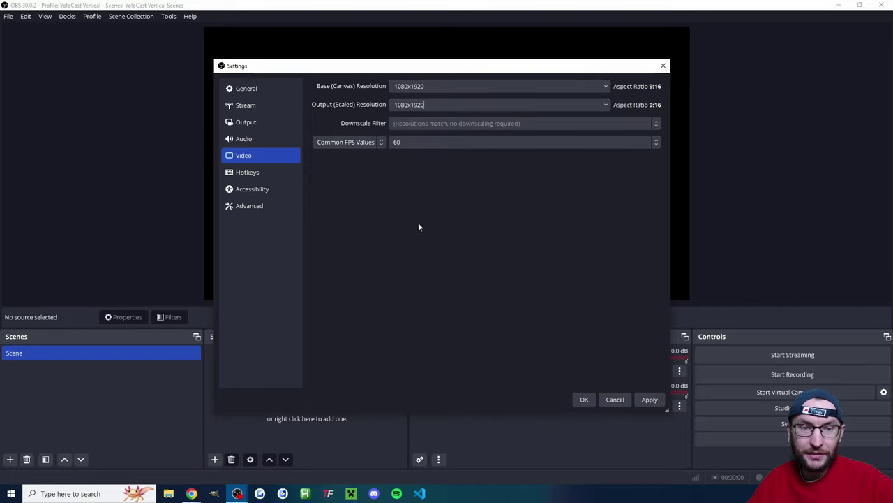
{"action": "left_click", "coordinate": [583, 400]}
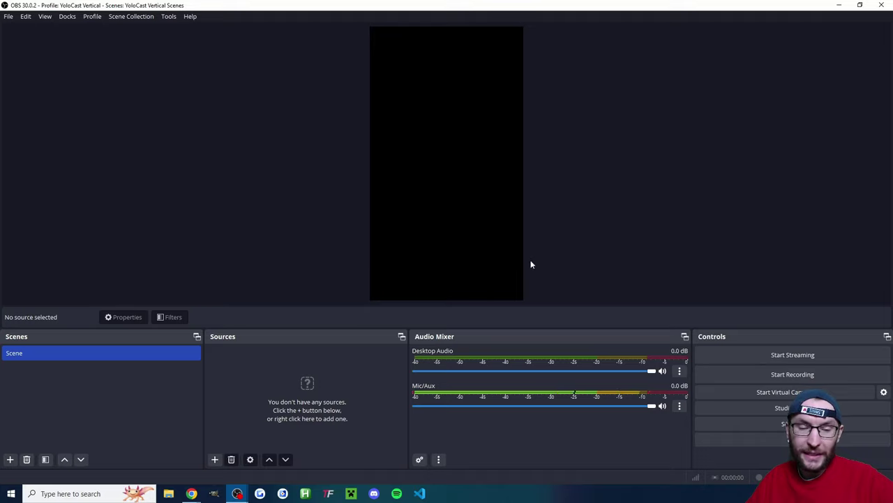
{"action": "left_click", "coordinate": [215, 460]}
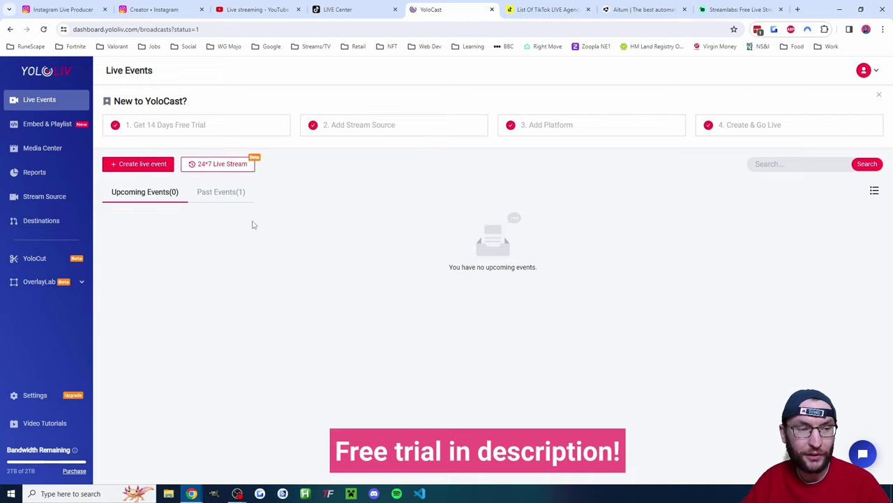
View YoloCast Destinations and trial an RTMP/SRT destination named 'test', then cancel it.
{"action": "left_click", "coordinate": [50, 225]}
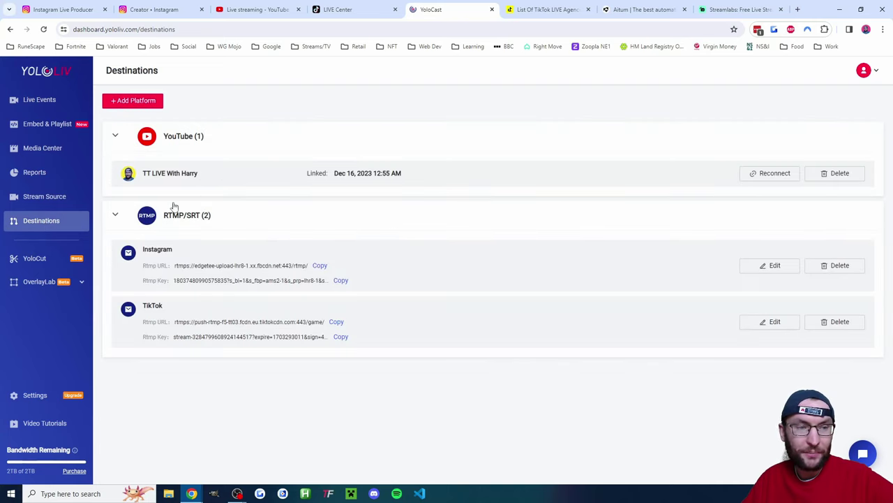
{"action": "left_click", "coordinate": [150, 104]}
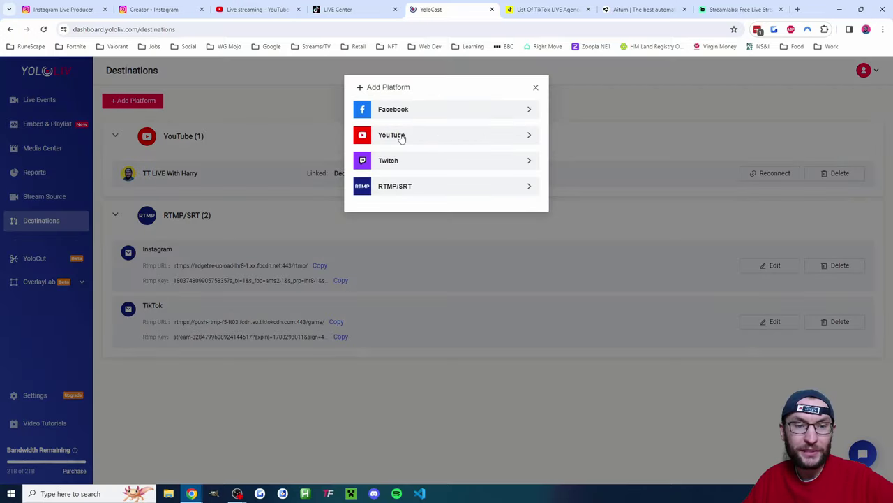
{"action": "left_click", "coordinate": [398, 193]}
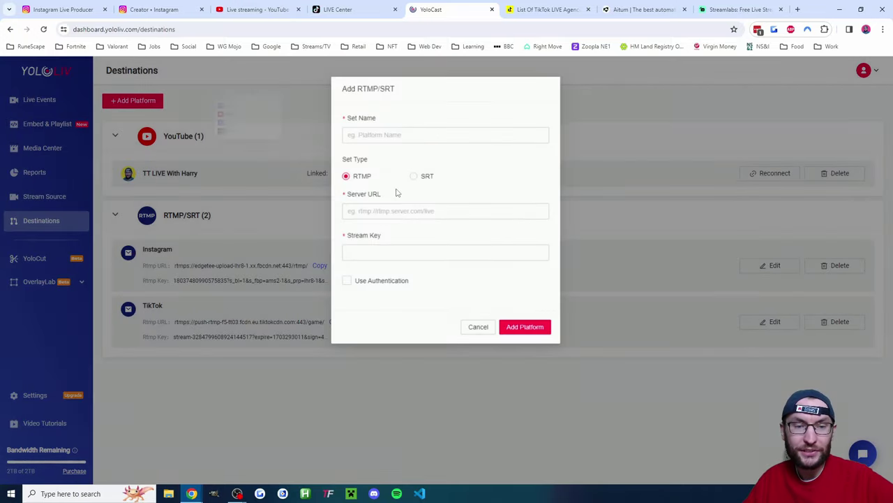
{"action": "left_click", "coordinate": [389, 134]}
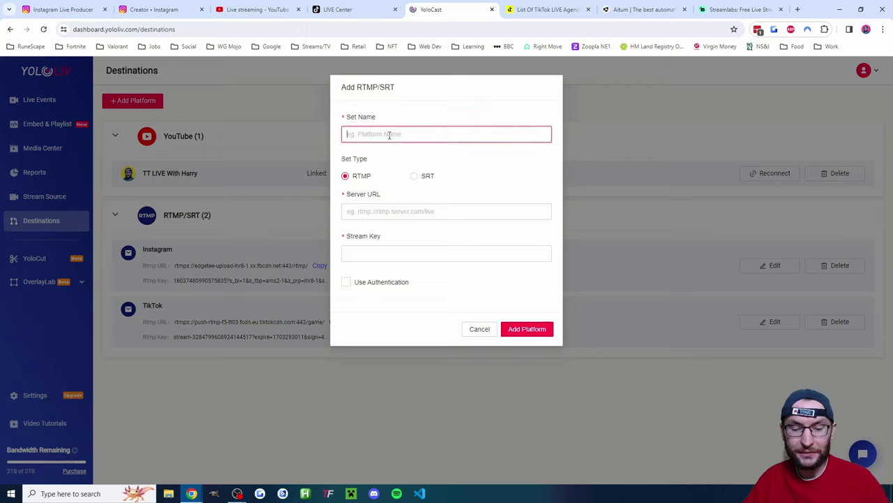
{"action": "type", "text": "test"}
{"action": "left_click", "coordinate": [370, 211]}
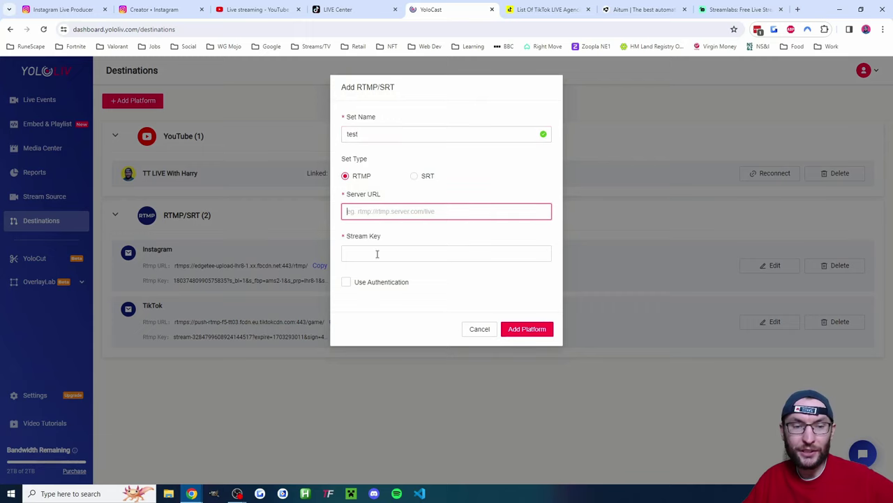
{"action": "left_click", "coordinate": [381, 253]}
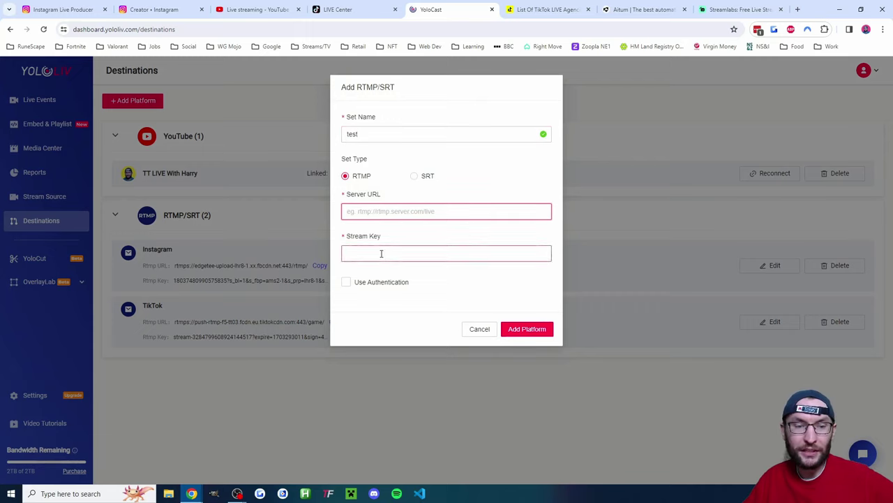
{"action": "left_click", "coordinate": [480, 330]}
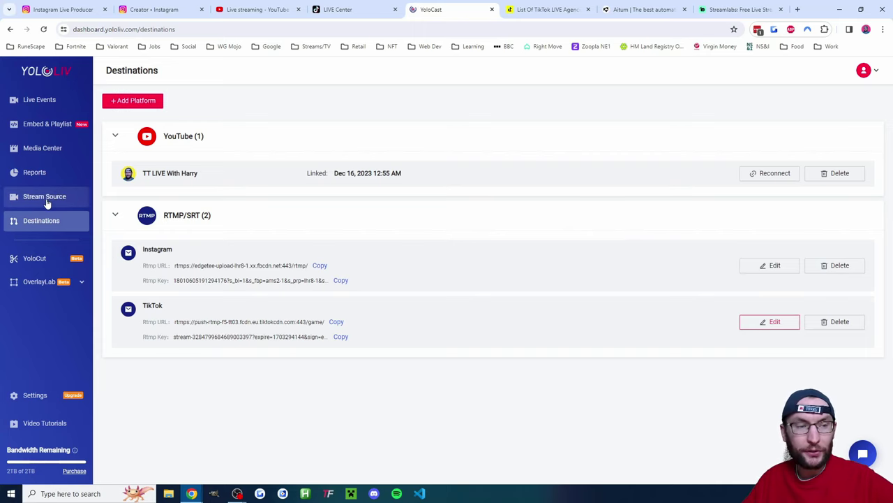
Expand the default RTMP stream source and start a new live event titled Test Stream.
{"action": "left_click", "coordinate": [40, 200]}
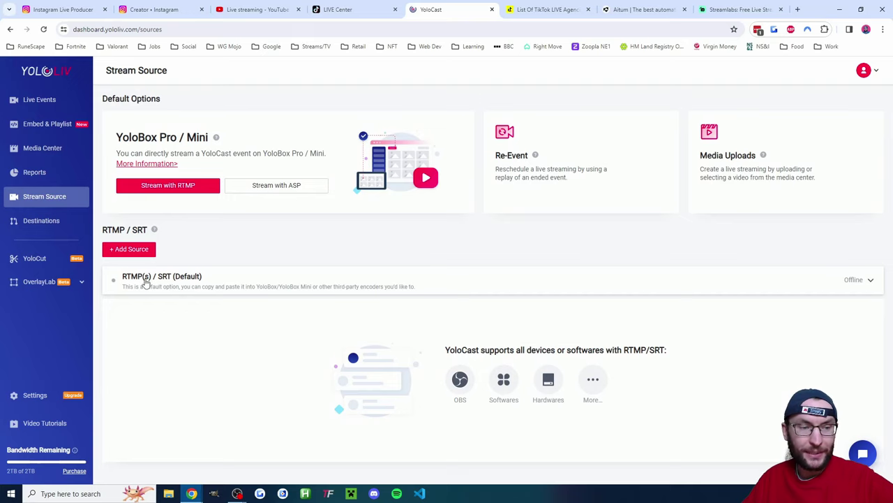
{"action": "left_click", "coordinate": [870, 282]}
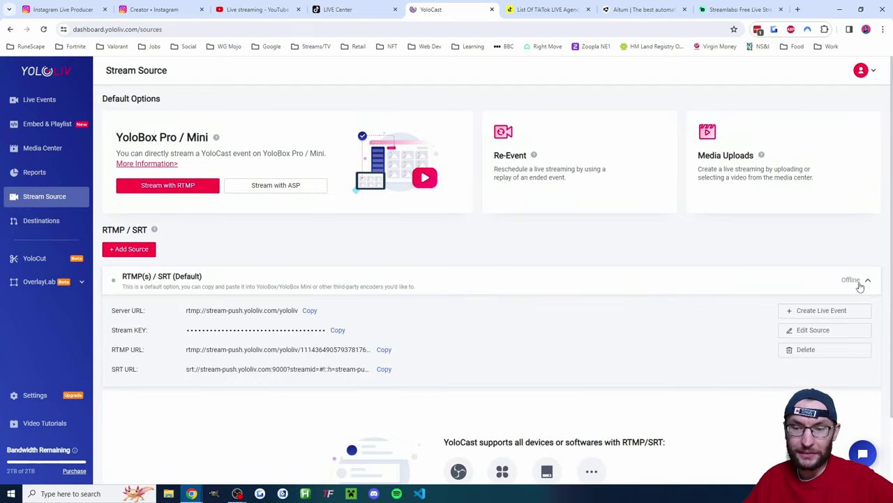
{"action": "left_click", "coordinate": [809, 311]}
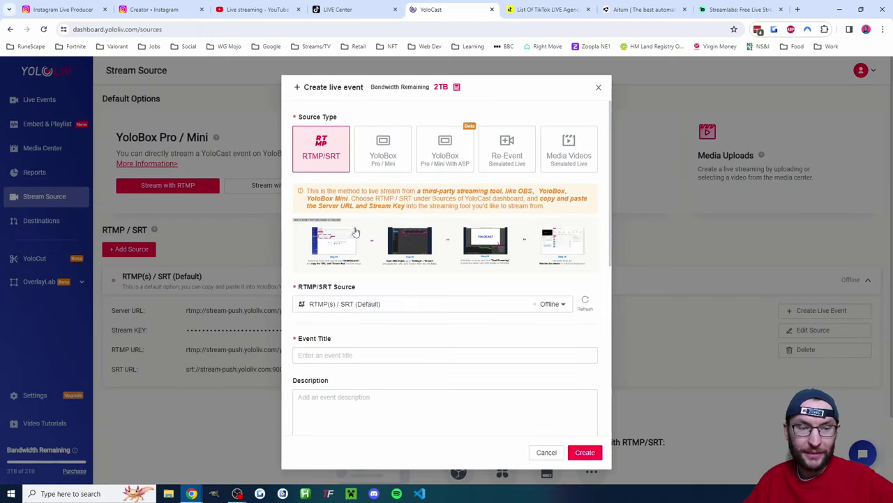
{"action": "scroll", "coordinate": [359, 226], "scroll_direction": "down", "scroll_amount": 1}
{"action": "left_click", "coordinate": [342, 261]}
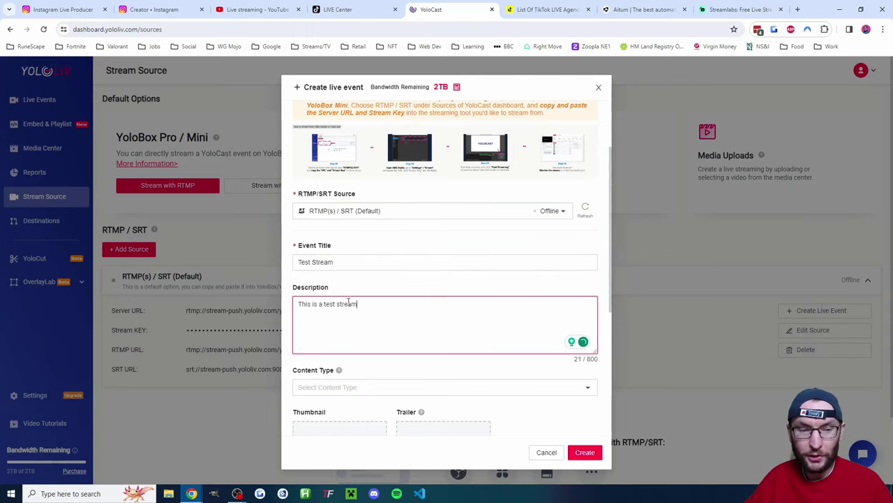
Set the event's content type to Gaming and its thumbnail to Concert.
{"action": "scroll", "coordinate": [352, 272], "scroll_direction": "down", "scroll_amount": 2}
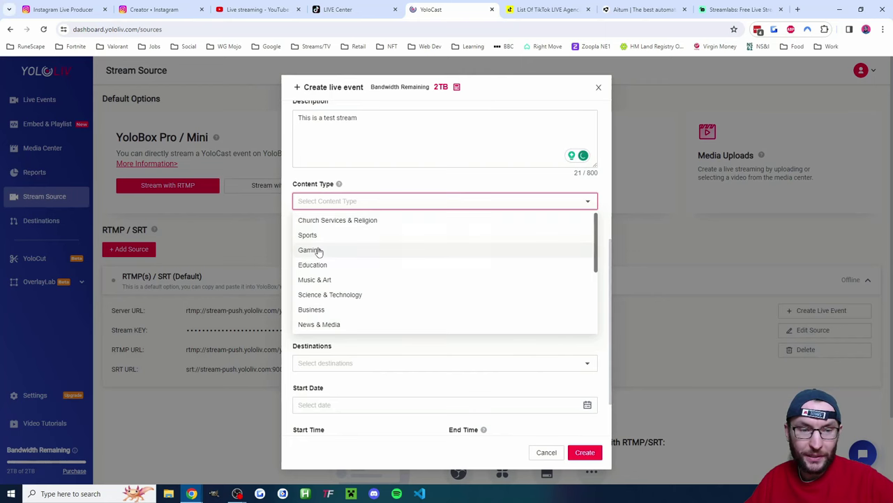
{"action": "left_click", "coordinate": [369, 250]}
{"action": "left_click", "coordinate": [339, 257]}
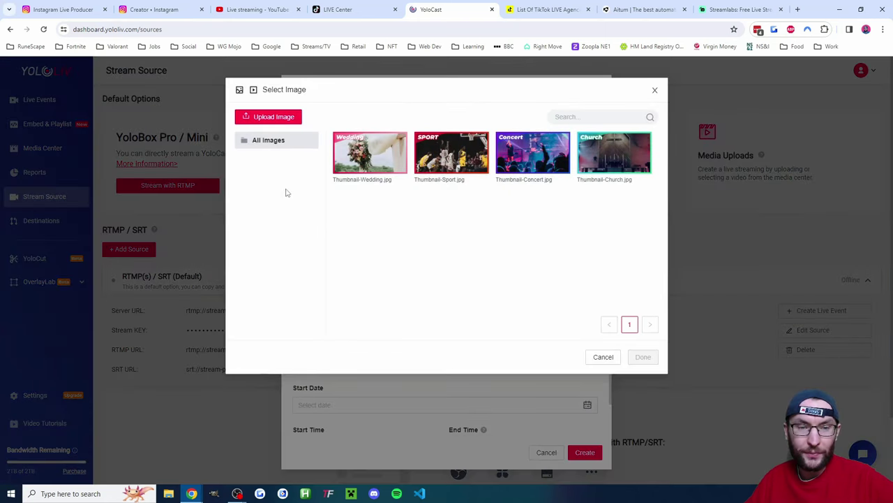
{"action": "left_click", "coordinate": [532, 168]}
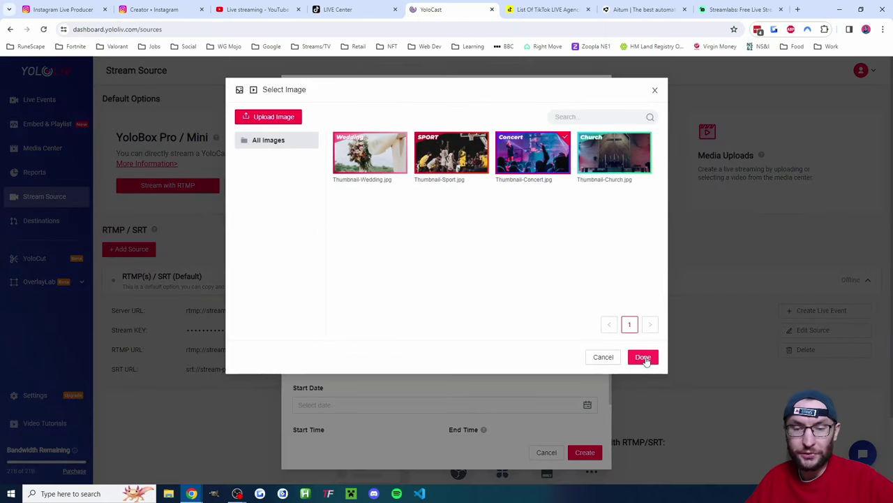
{"action": "left_click", "coordinate": [643, 358]}
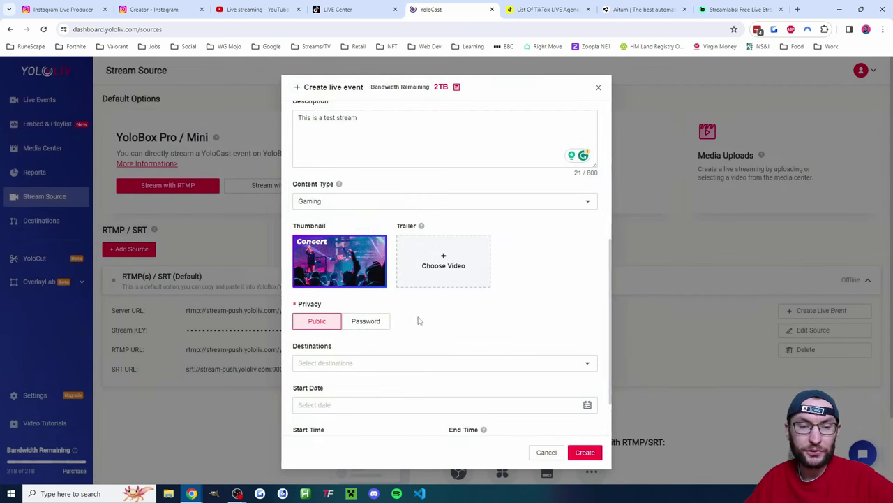
Add Instagram, TikTok and YouTube (Unlisted) as destinations and create the event.
{"action": "scroll", "coordinate": [451, 316], "scroll_direction": "down", "scroll_amount": 2}
{"action": "left_click", "coordinate": [401, 302]}
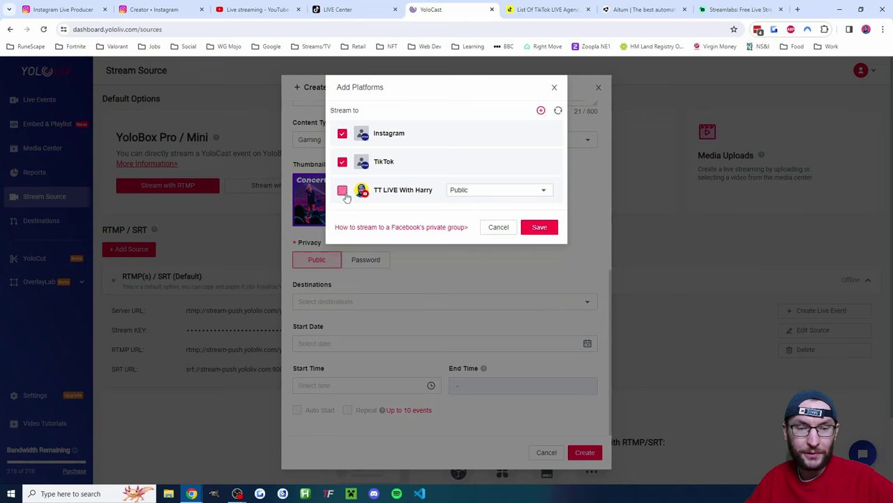
{"action": "left_click", "coordinate": [343, 193]}
{"action": "left_click", "coordinate": [463, 191]}
{"action": "left_click", "coordinate": [465, 222]}
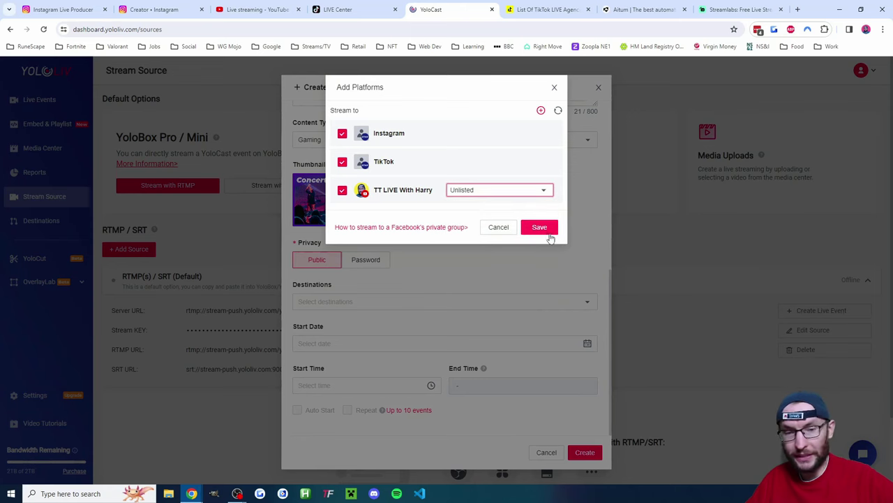
{"action": "left_click", "coordinate": [540, 227]}
{"action": "scroll", "coordinate": [452, 262], "scroll_direction": "down", "scroll_amount": 3}
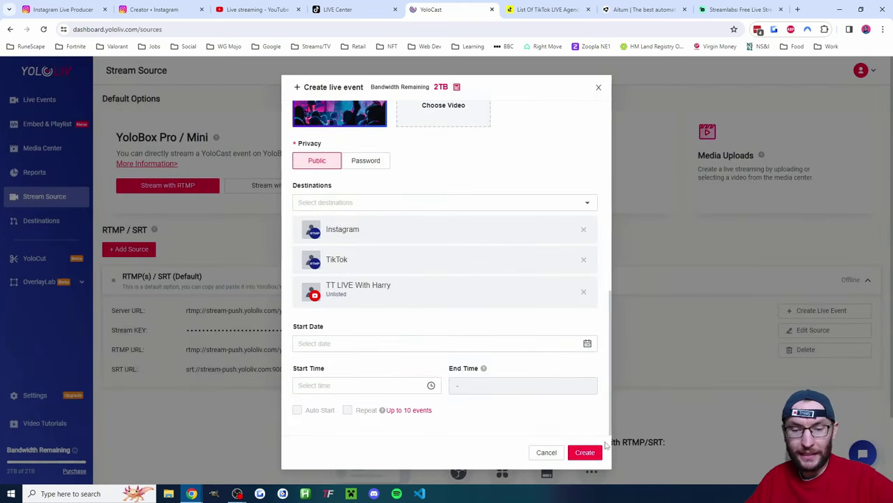
{"action": "left_click", "coordinate": [585, 453]}
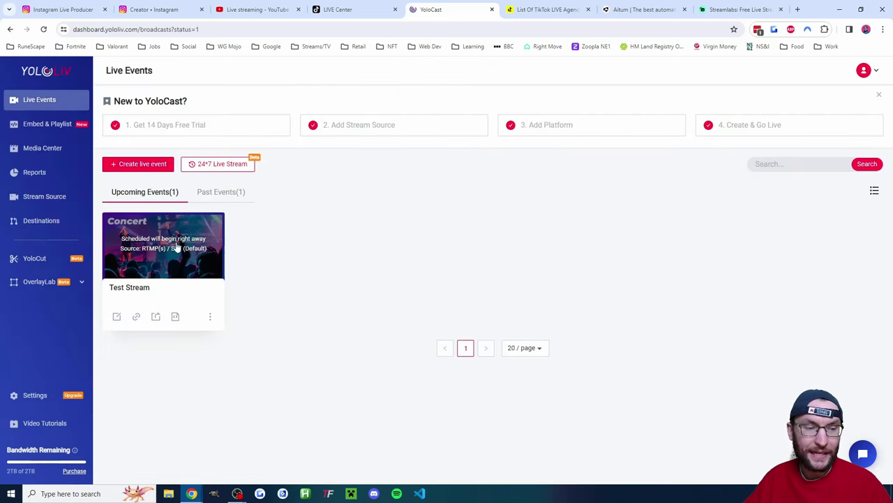
Copy the Test Stream event's RTMP server URL and go to OBS settings.
{"action": "left_click", "coordinate": [175, 250]}
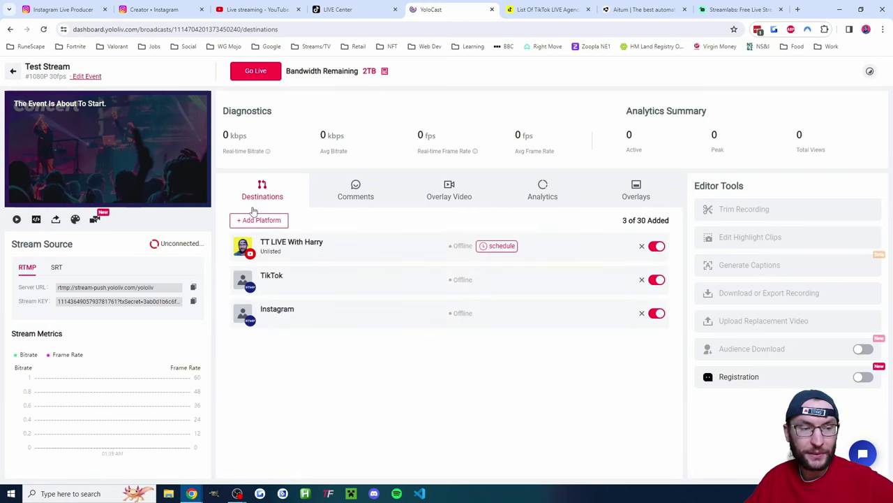
{"action": "left_click", "coordinate": [194, 289]}
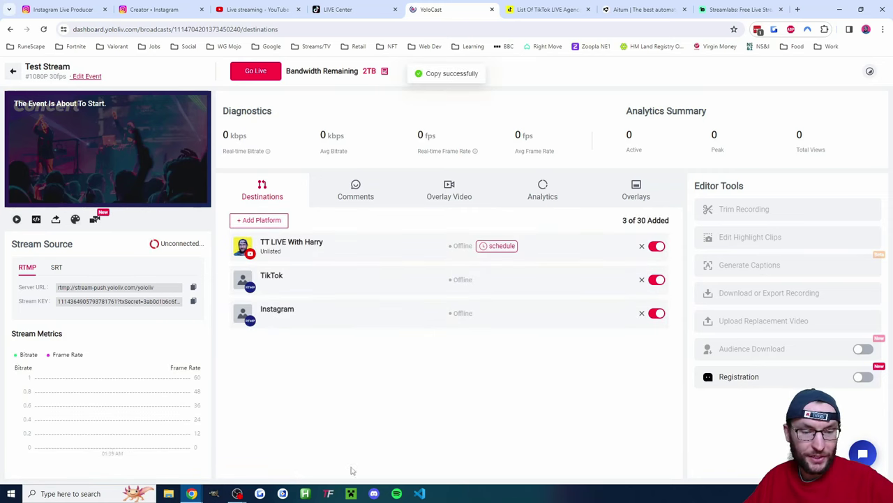
{"action": "left_click", "coordinate": [267, 439]}
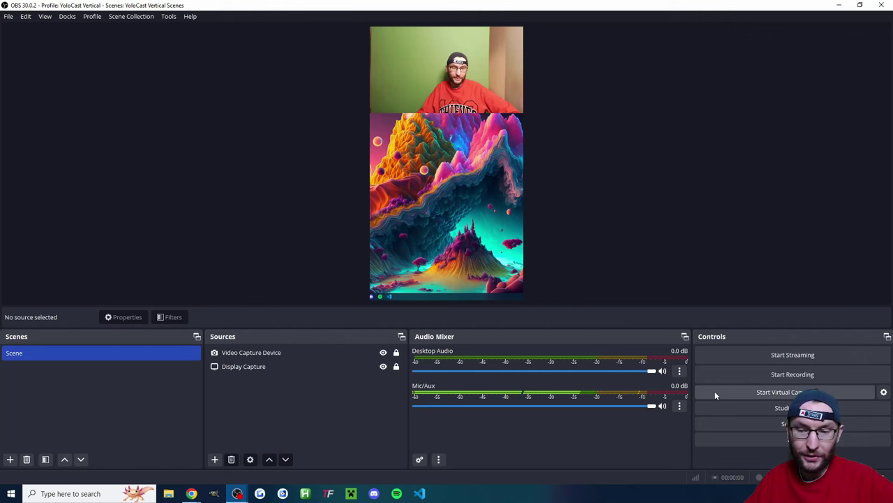
{"action": "left_click", "coordinate": [749, 419]}
Paste YoloCast's server URL and stream key into OBS stream settings.
{"action": "left_click", "coordinate": [244, 106]}
{"action": "double_click", "coordinate": [404, 108]}
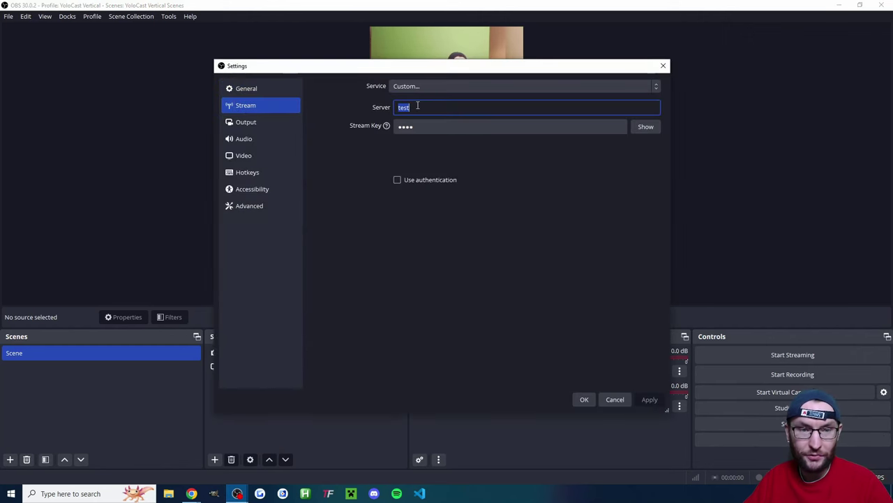
{"action": "key", "text": "ctrl+v"}
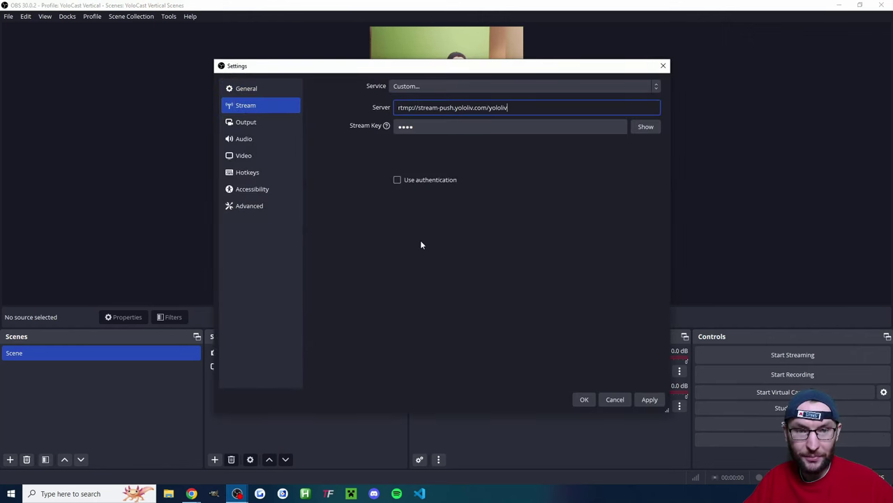
{"action": "left_click", "coordinate": [191, 492]}
{"action": "left_click", "coordinate": [193, 300]}
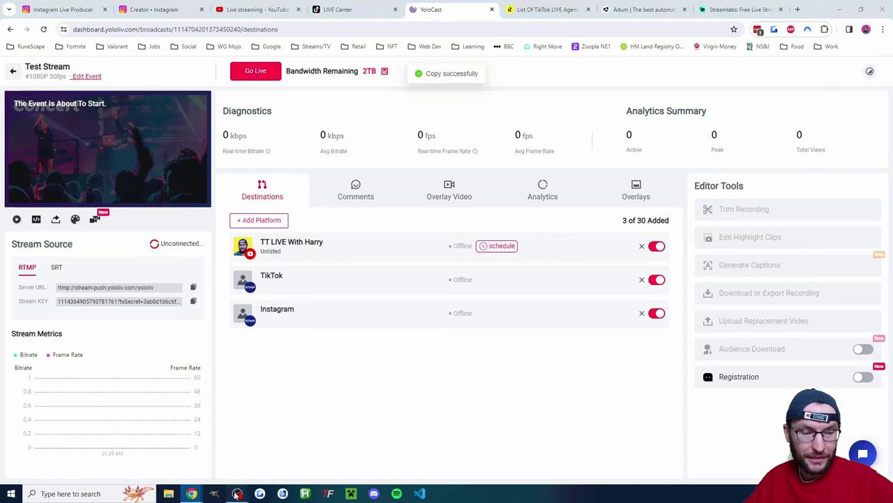
{"action": "mouse_move", "coordinate": [237, 494]}
{"action": "left_click", "coordinate": [265, 447]}
{"action": "double_click", "coordinate": [418, 125]}
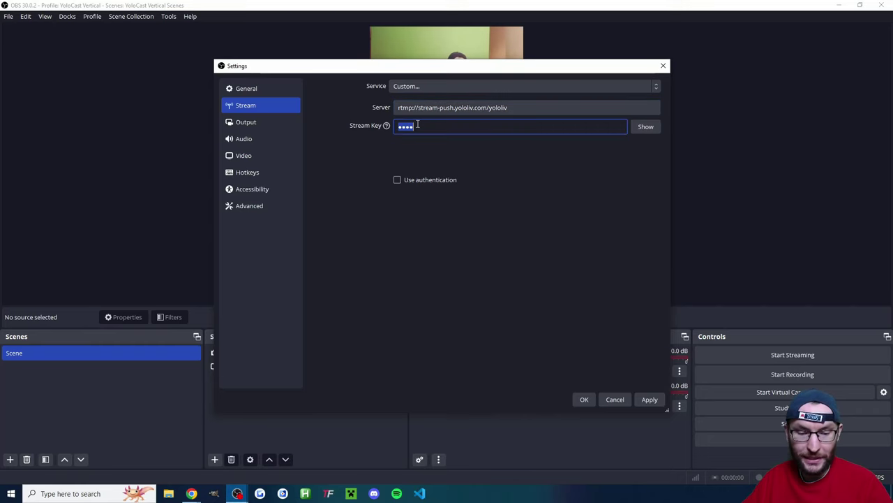
{"action": "key", "text": "ctrl+v"}
Save the stream settings, start streaming, and minimize OBS.
{"action": "left_click", "coordinate": [584, 399]}
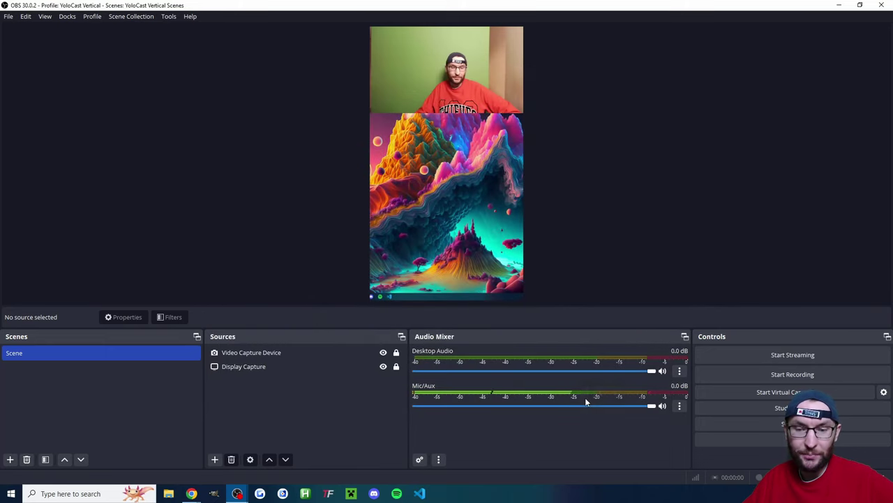
{"action": "left_click", "coordinate": [814, 356]}
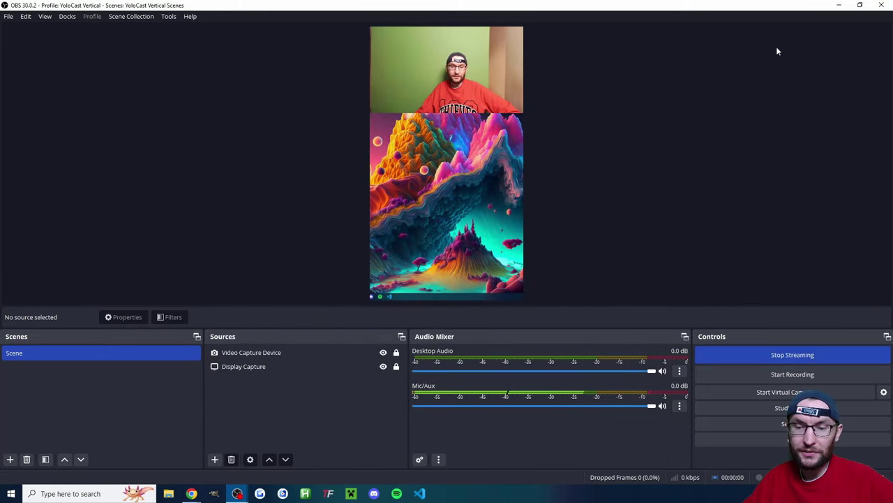
{"action": "left_click", "coordinate": [841, 6]}
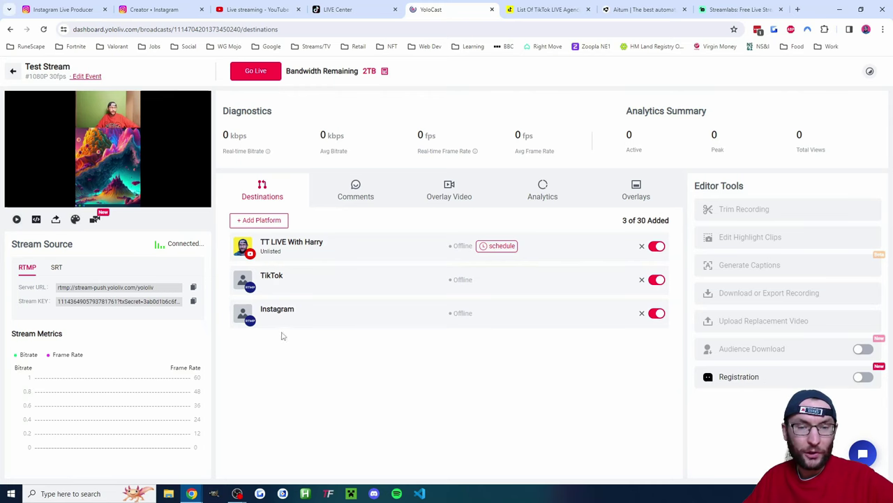
Take the Test Stream event live and check the Instagram live page.
{"action": "left_click", "coordinate": [264, 73]}
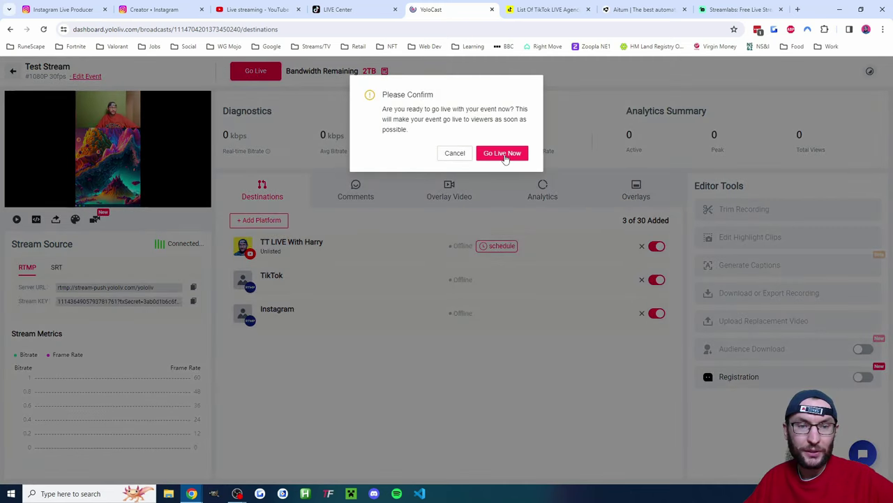
{"action": "left_click", "coordinate": [504, 154]}
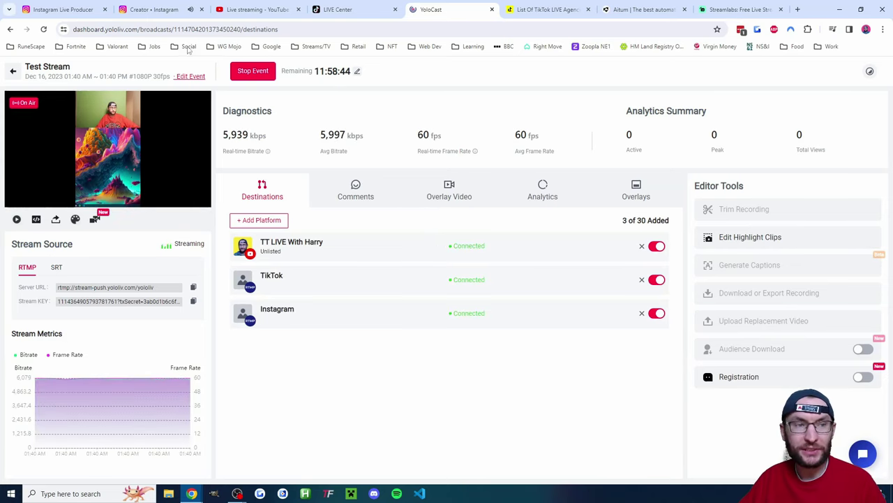
{"action": "left_click", "coordinate": [161, 11]}
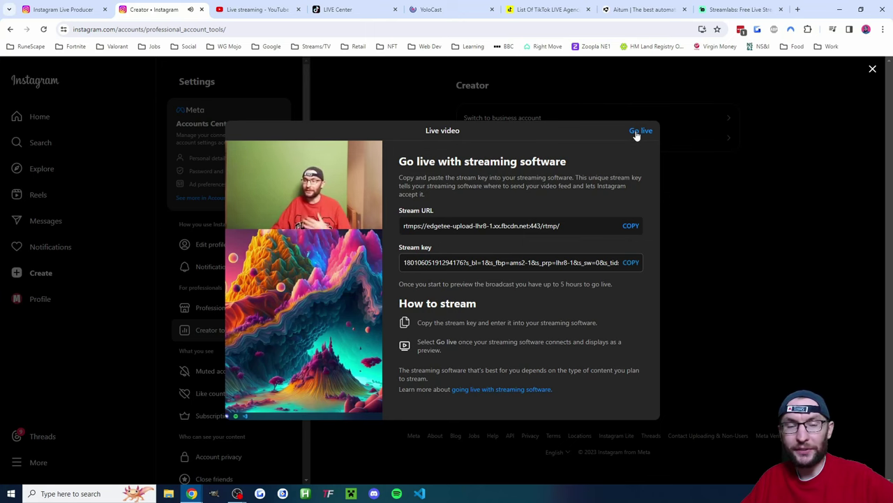
Stop the live event in YoloCast and confirm.
{"action": "left_click", "coordinate": [441, 10]}
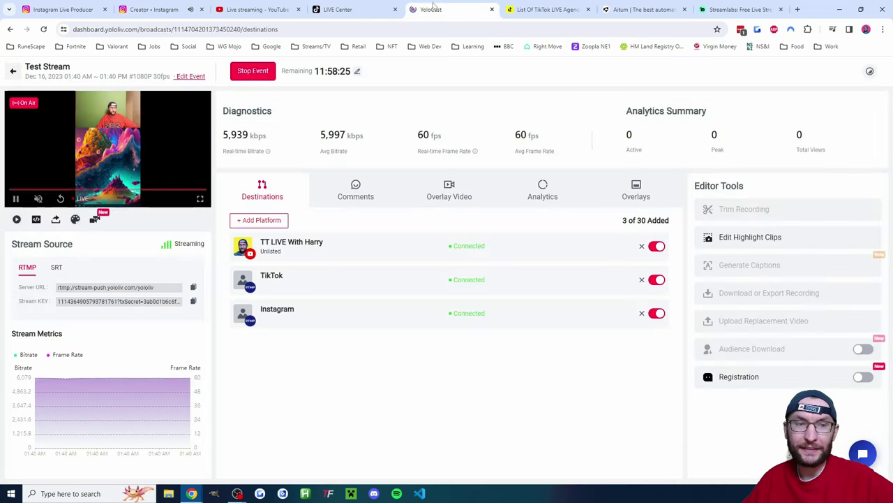
{"action": "left_click", "coordinate": [259, 76]}
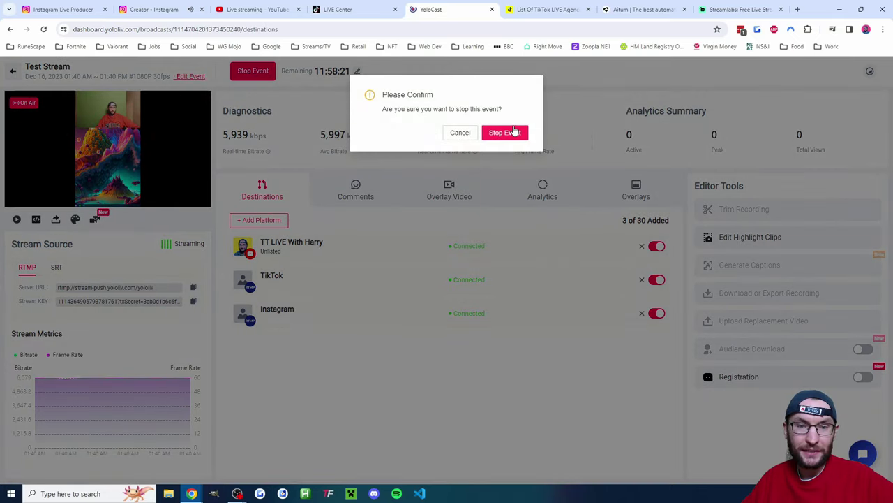
{"action": "left_click", "coordinate": [502, 130]}
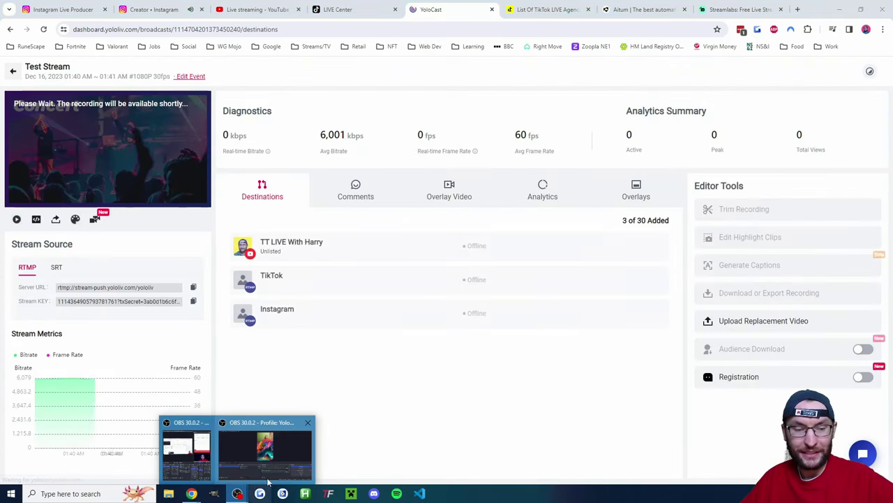
Stop the YoloCast stream and return OBS to the Recording + VC - Smaller File Size profile.
{"action": "left_click", "coordinate": [268, 475]}
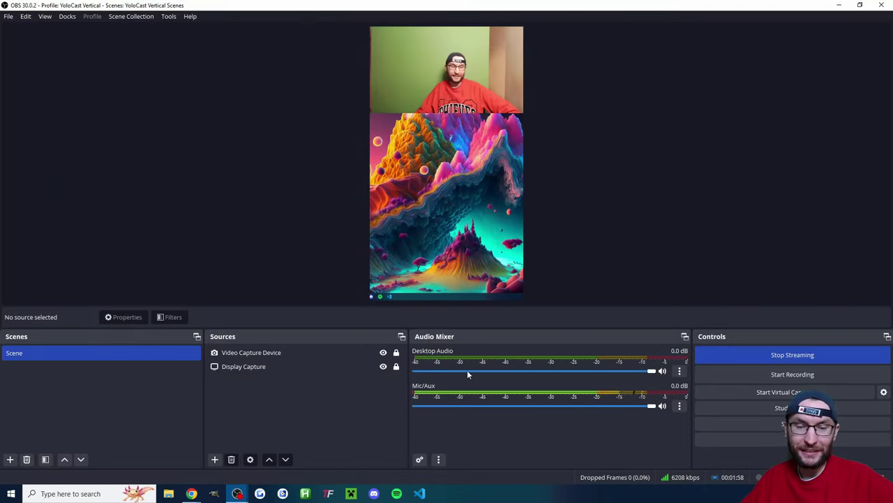
{"action": "left_click", "coordinate": [764, 356]}
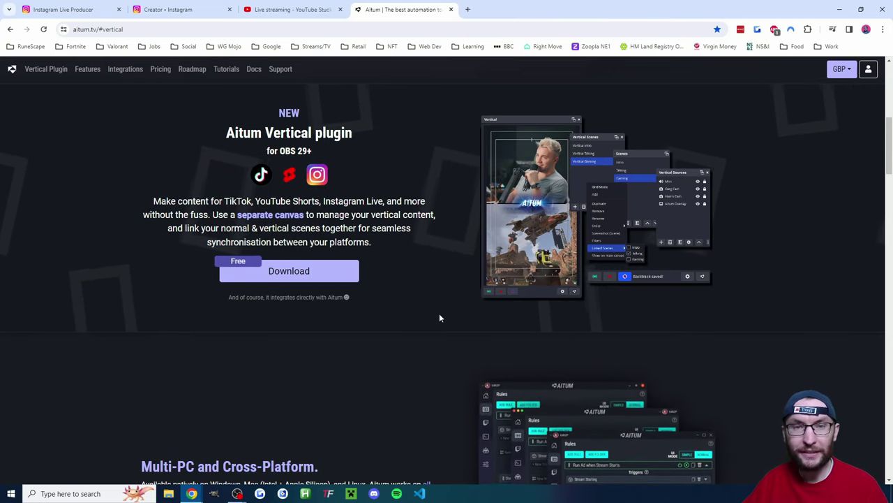
{"action": "left_click", "coordinate": [238, 494]}
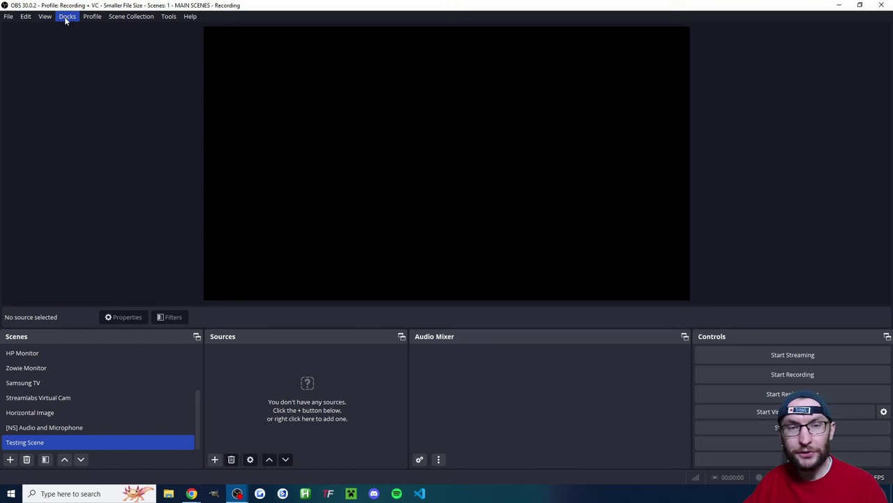
Show the Vertical Scenes, Vertical Sources and Vertical preview docks, and widen the Vertical dock.
{"action": "left_click", "coordinate": [67, 17]}
{"action": "left_click", "coordinate": [84, 176]}
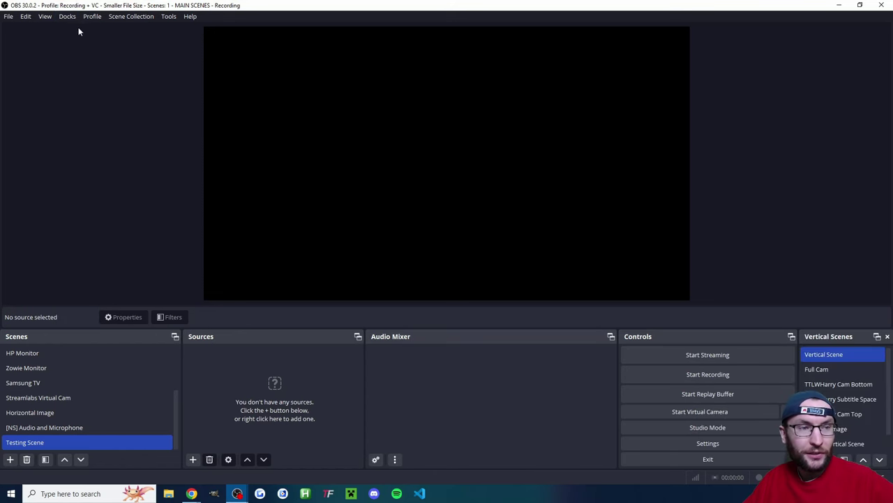
{"action": "left_click", "coordinate": [67, 16]}
{"action": "left_click", "coordinate": [90, 190]}
{"action": "left_click", "coordinate": [68, 16]}
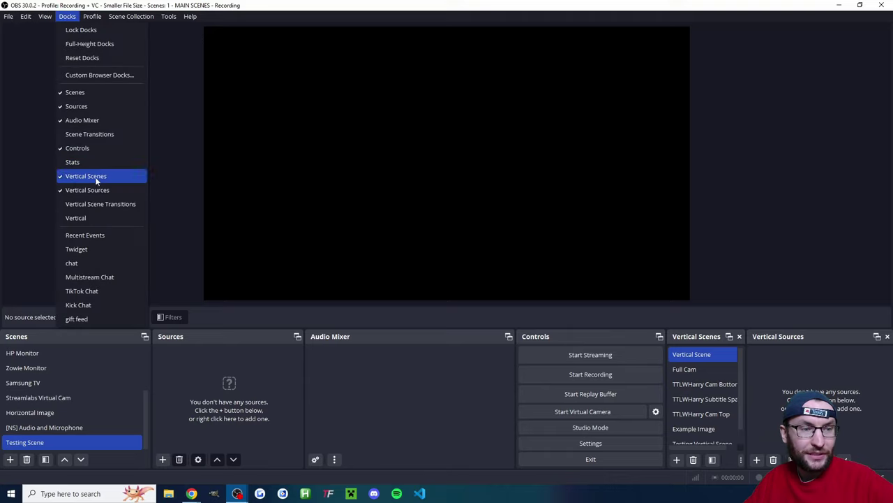
{"action": "left_click", "coordinate": [90, 218]}
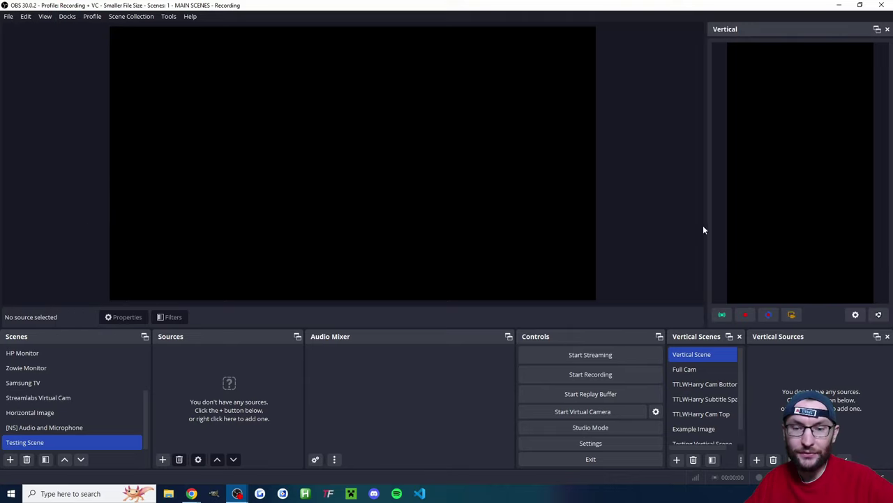
{"action": "left_click_drag", "start_coordinate": [705, 223], "coordinate": [665, 218]}
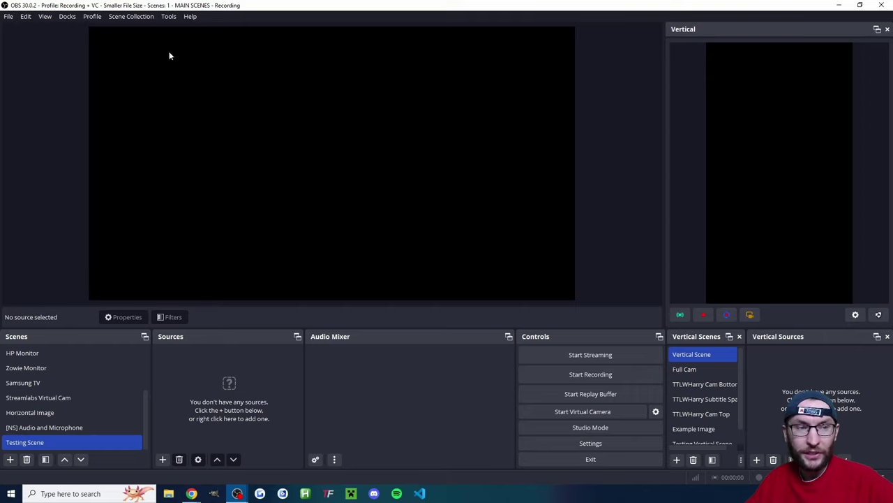
Review the scene collection options and the vertical canvas source types without changing anything.
{"action": "left_click", "coordinate": [132, 16]}
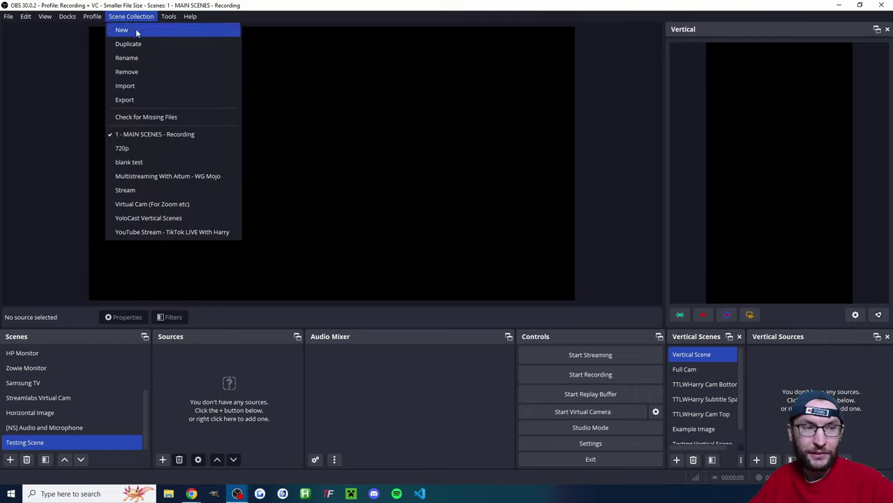
{"action": "left_click", "coordinate": [135, 29]}
{"action": "key", "text": "Escape"}
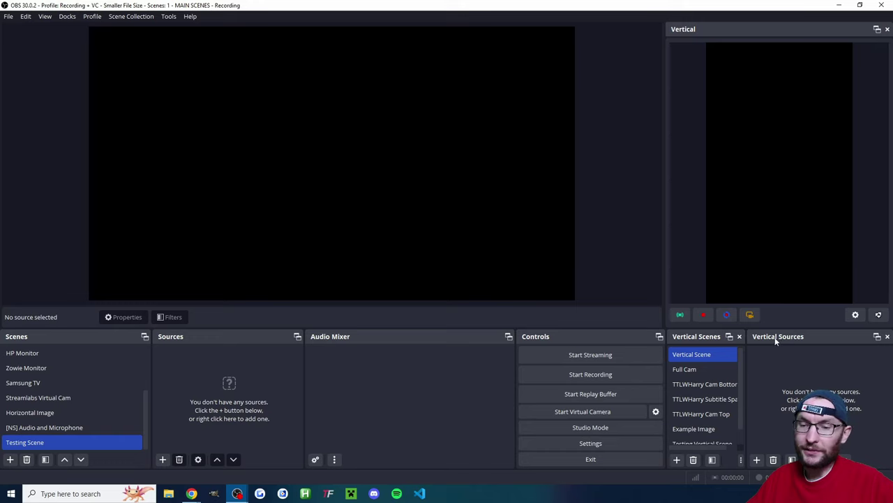
{"action": "left_click", "coordinate": [757, 459]}
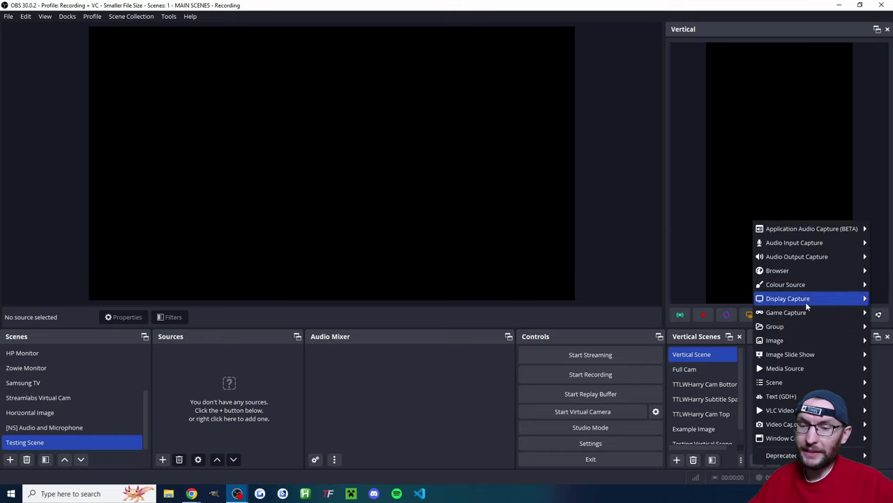
{"action": "mouse_move", "coordinate": [781, 423]}
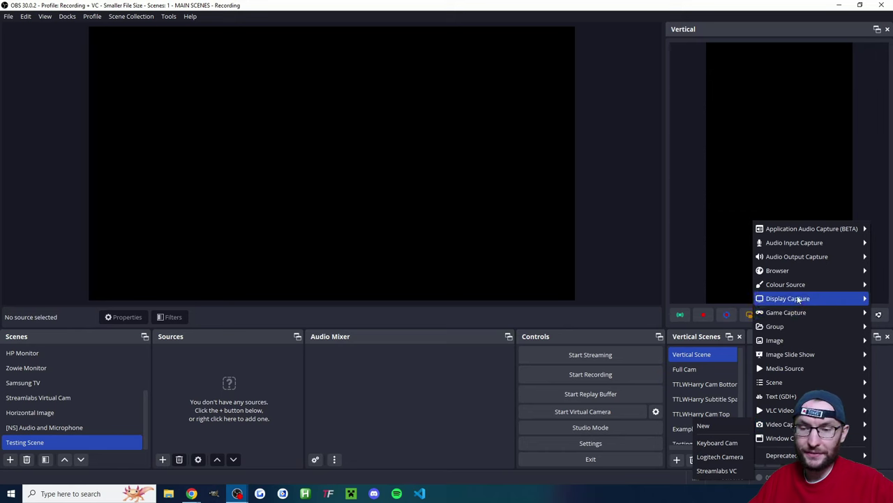
{"action": "key", "text": "Escape"}
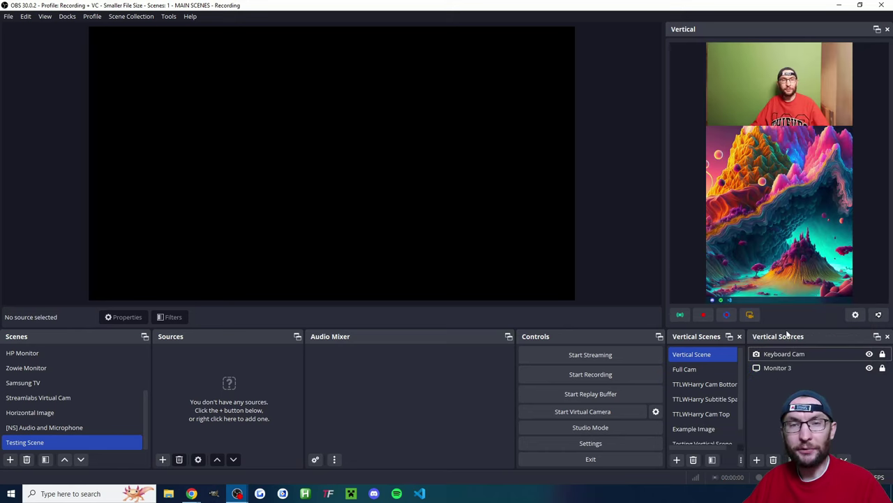
Lower the video bitrate to 6000 Kbps on the Vertical Settings Streaming page.
{"action": "left_click", "coordinate": [857, 316]}
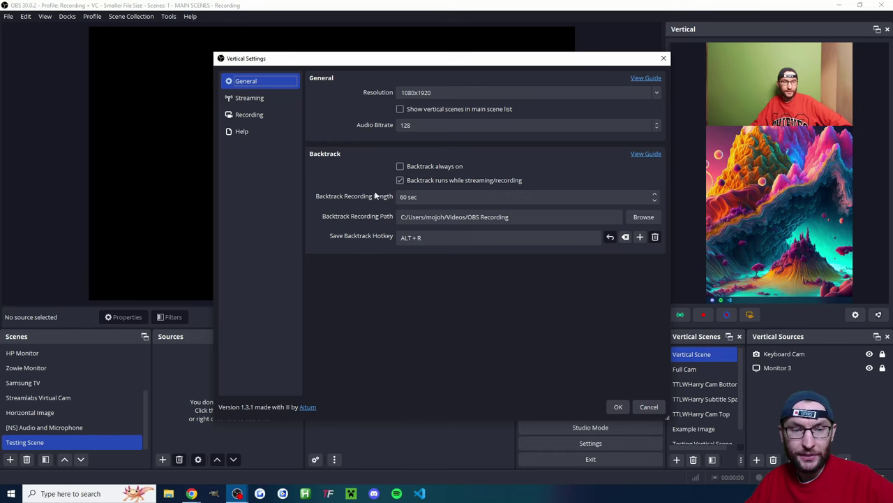
{"action": "left_click", "coordinate": [262, 97]}
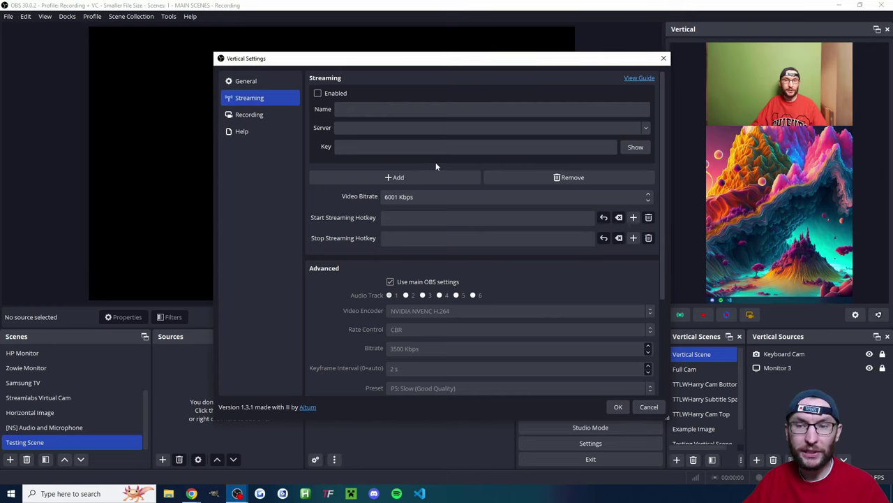
{"action": "left_click", "coordinate": [647, 201]}
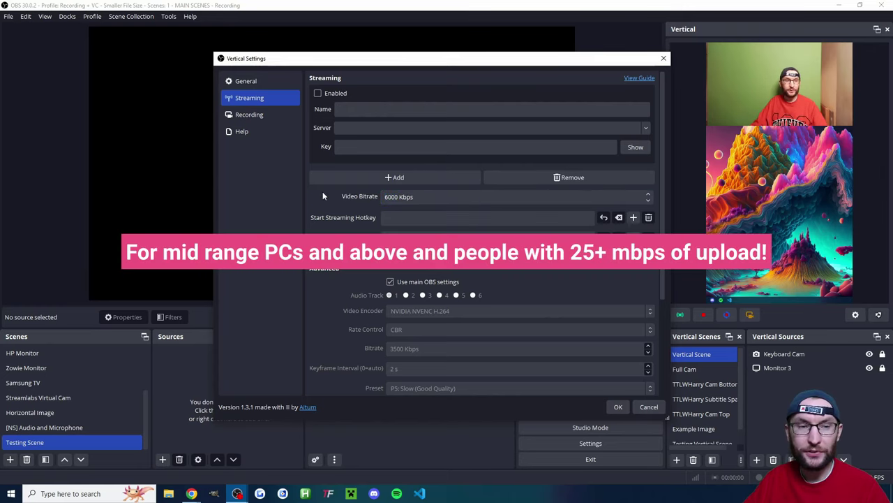
{"action": "left_click", "coordinate": [343, 109]}
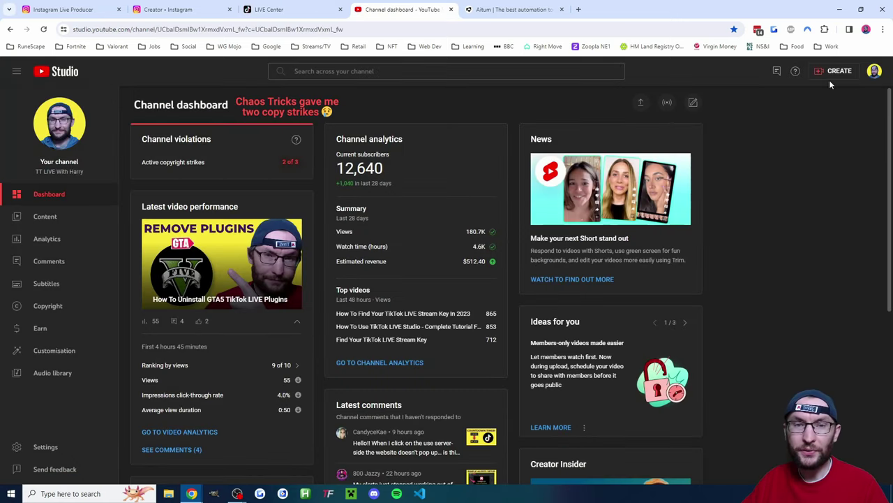
Schedule an unlisted YouTube stream that reuses the 4 December Ask Me Anything stream's settings.
{"action": "left_click", "coordinate": [828, 76]}
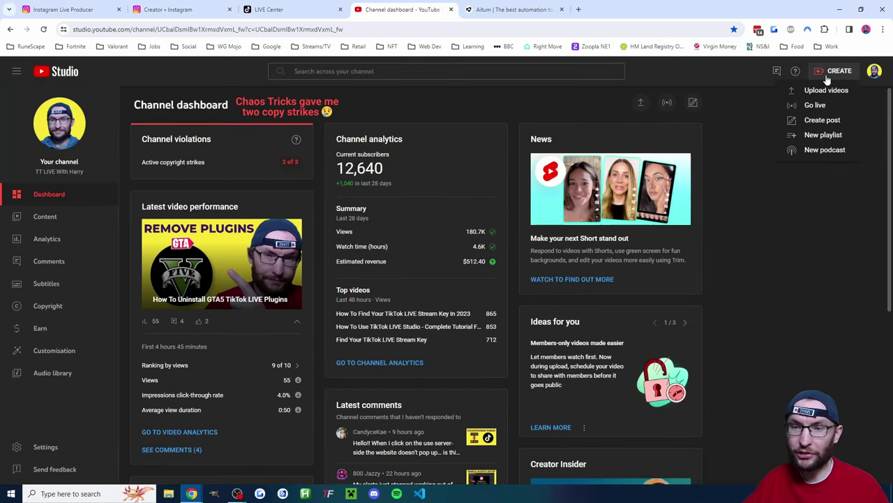
{"action": "left_click", "coordinate": [821, 104]}
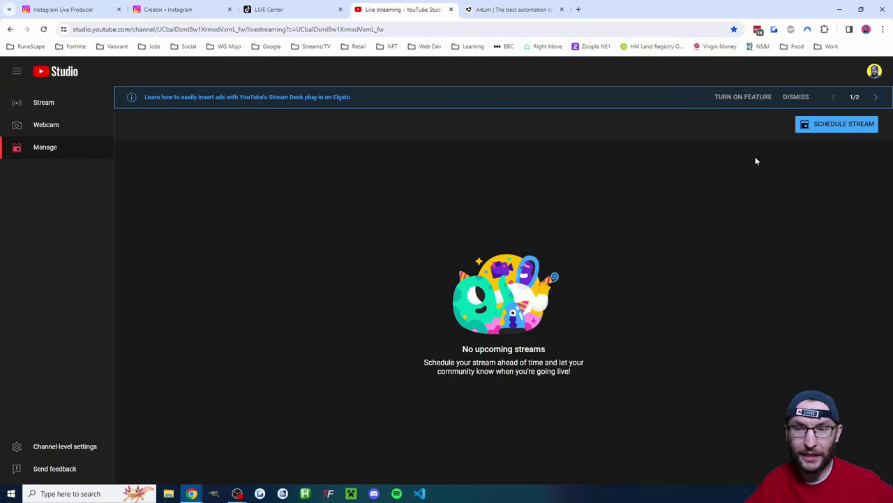
{"action": "left_click", "coordinate": [837, 123]}
{"action": "left_click", "coordinate": [491, 293]}
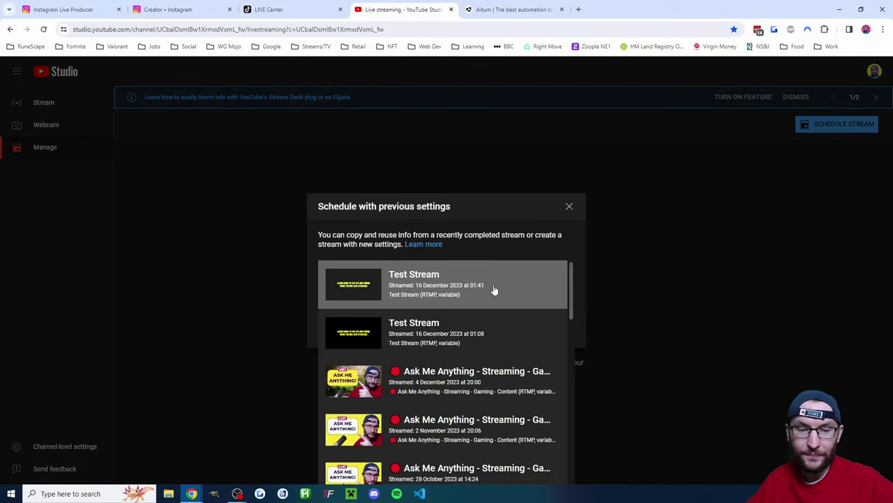
{"action": "left_click", "coordinate": [440, 391]}
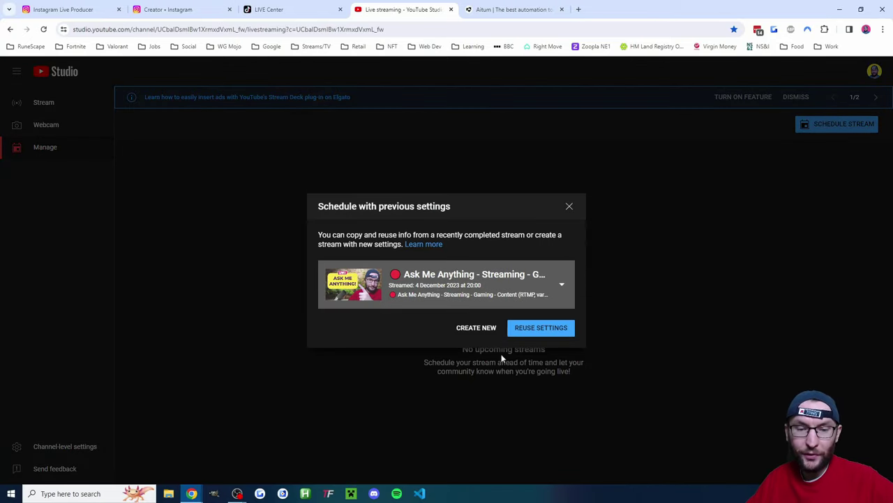
{"action": "left_click", "coordinate": [543, 330]}
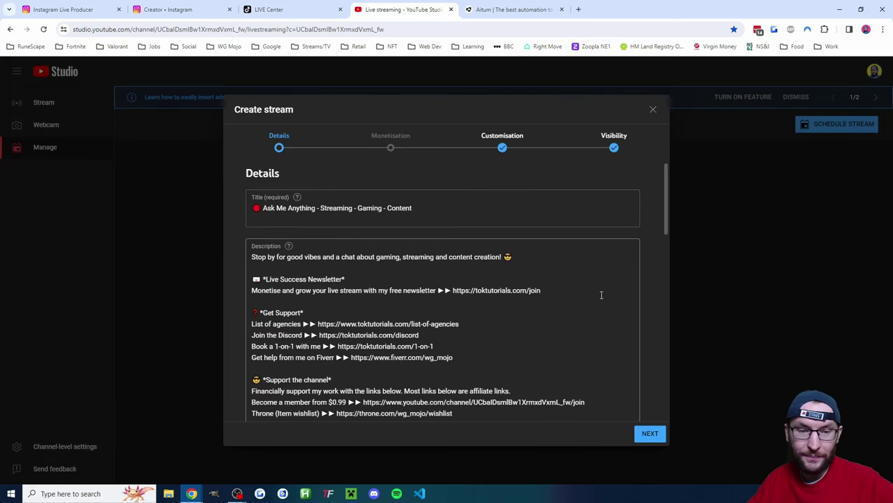
{"action": "left_click", "coordinate": [650, 434]}
{"action": "left_click", "coordinate": [649, 434]}
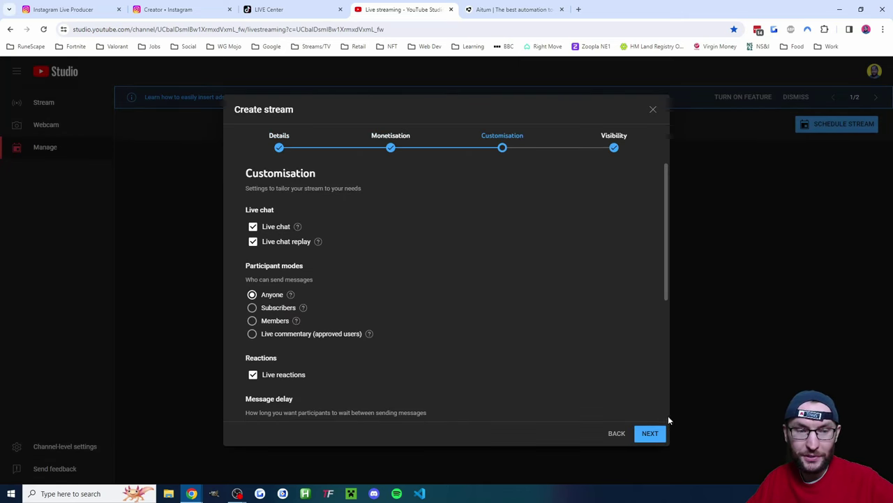
{"action": "left_click", "coordinate": [651, 434]}
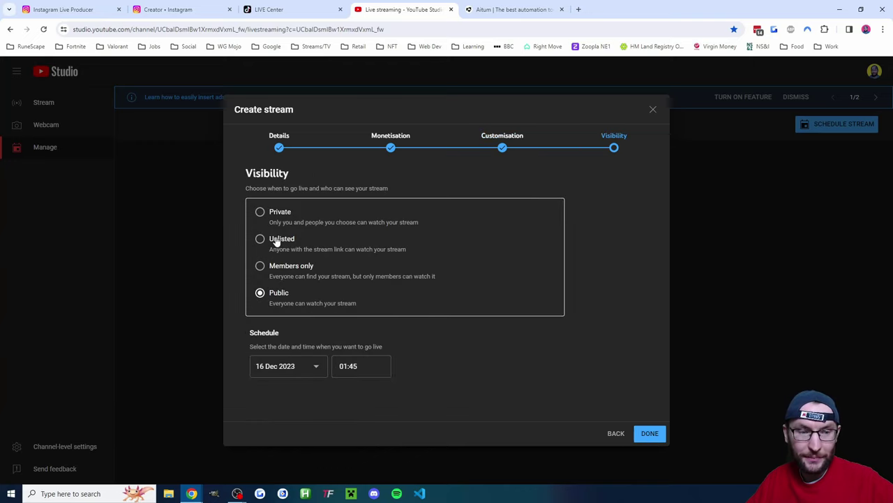
{"action": "left_click", "coordinate": [647, 432]}
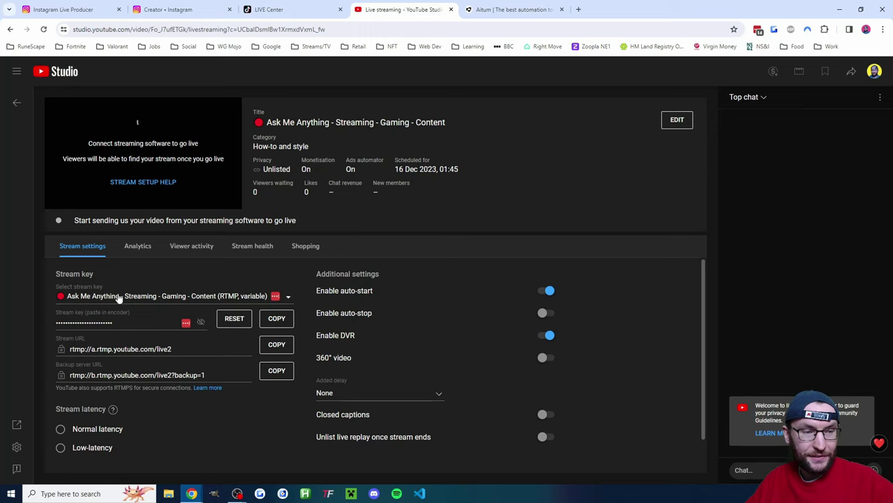
Switch the stream to the Default stream key and copy its stream URL.
{"action": "left_click", "coordinate": [118, 296]}
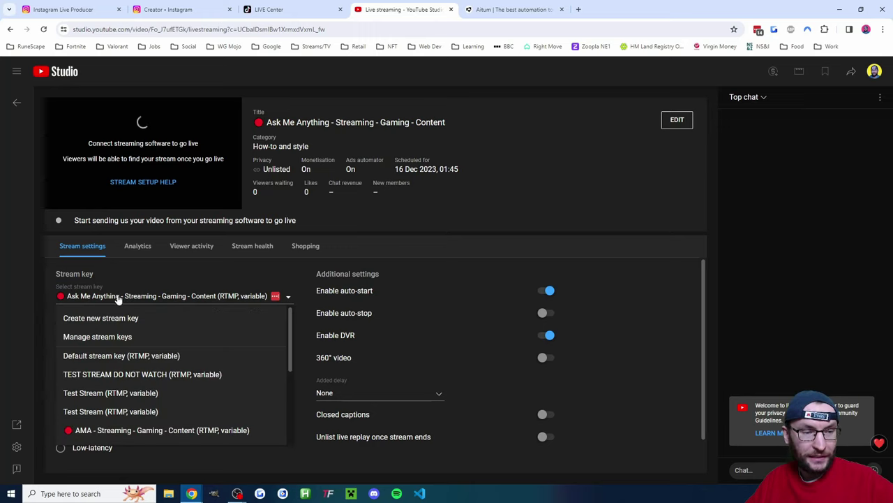
{"action": "left_click", "coordinate": [128, 356]}
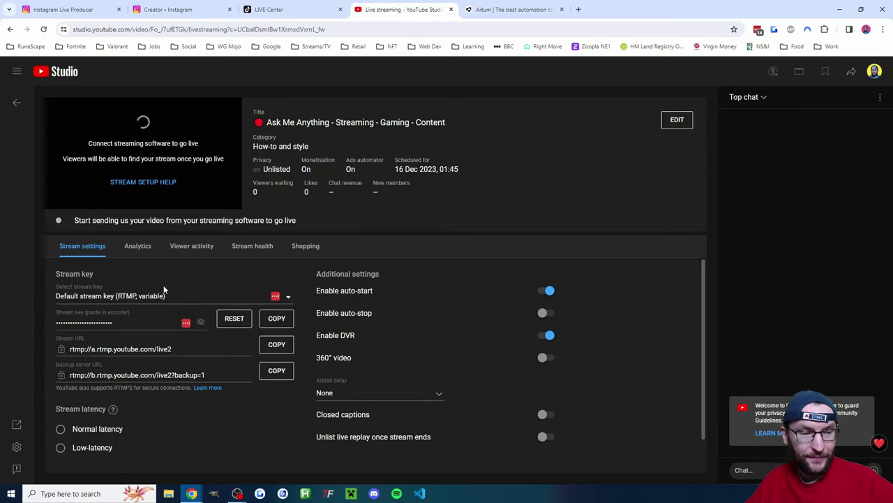
{"action": "left_click", "coordinate": [276, 344]}
{"action": "mouse_move", "coordinate": [237, 493]}
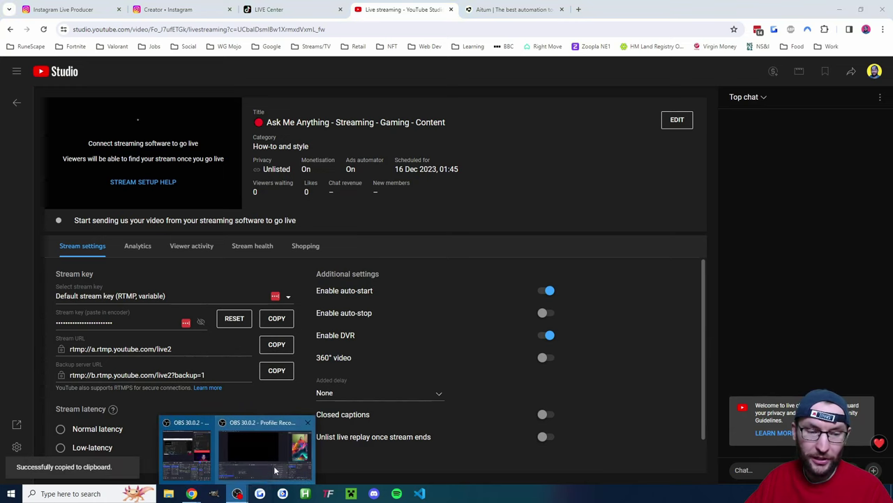
{"action": "left_click", "coordinate": [269, 449]}
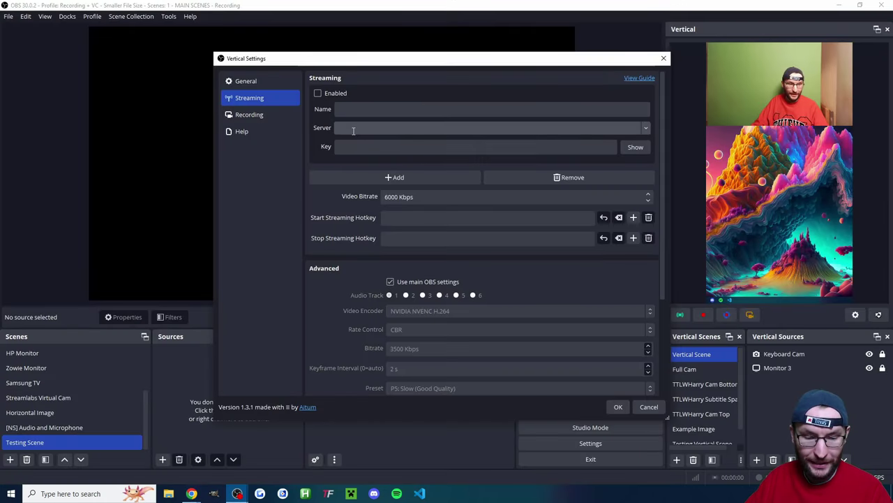
Paste the YouTube stream URL as the server and name the destination YouTube Shorts.
{"action": "key", "text": "ctrl+v"}
{"action": "left_click", "coordinate": [409, 148]}
{"action": "key", "text": "ctrl+v"}
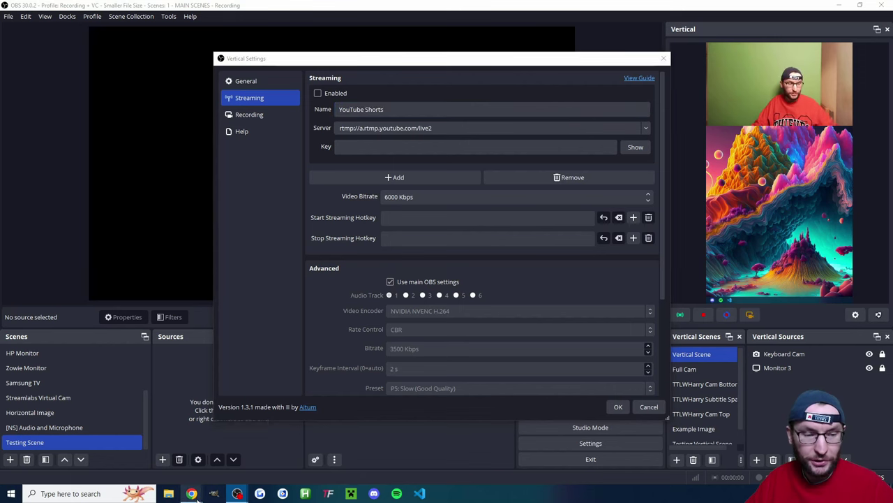
Paste the YouTube stream key, enable YouTube Shorts, and add the Instagram and TikTok destinations.
{"action": "mouse_move", "coordinate": [191, 493]}
{"action": "left_click", "coordinate": [227, 456]}
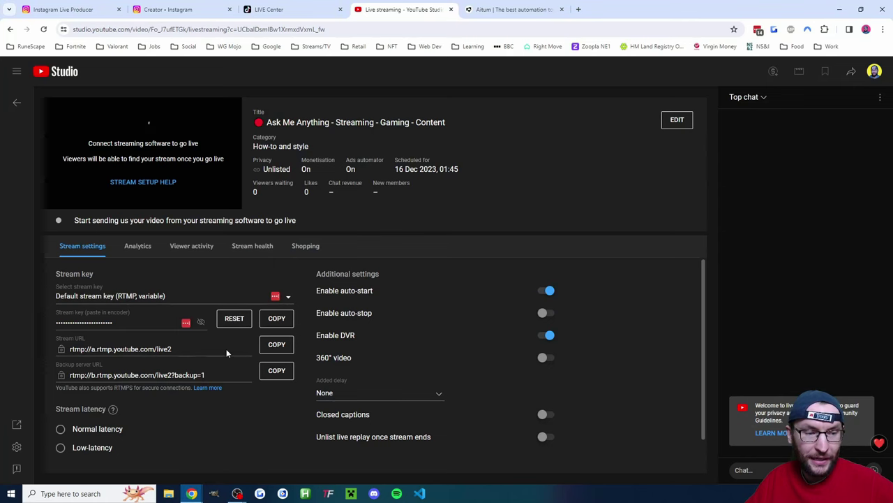
{"action": "left_click", "coordinate": [277, 318]}
{"action": "mouse_move", "coordinate": [238, 493]}
{"action": "left_click", "coordinate": [268, 462]}
{"action": "left_click", "coordinate": [423, 147]}
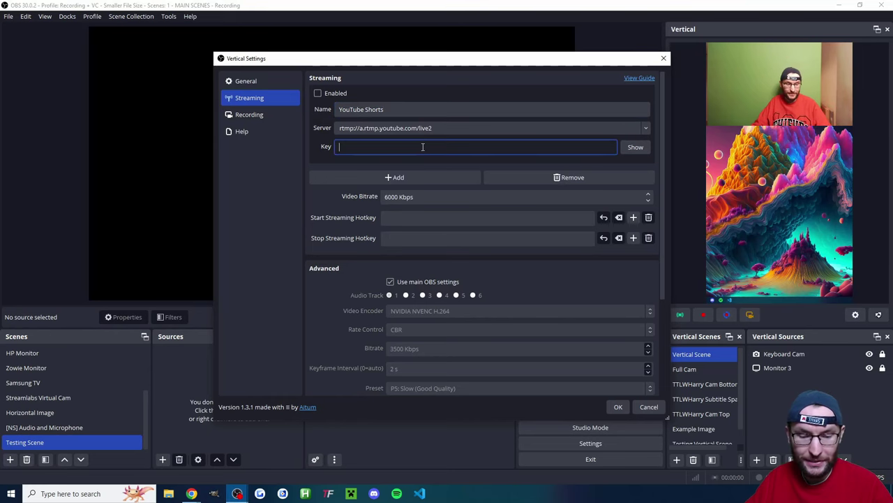
{"action": "key", "text": "ctrl+v"}
{"action": "left_click", "coordinate": [318, 94]}
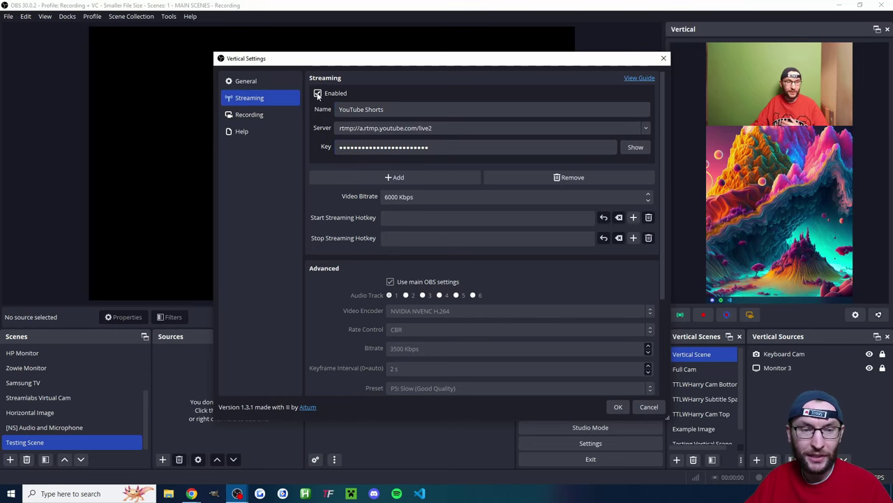
{"action": "left_click", "coordinate": [391, 178]}
{"action": "left_click", "coordinate": [378, 262]}
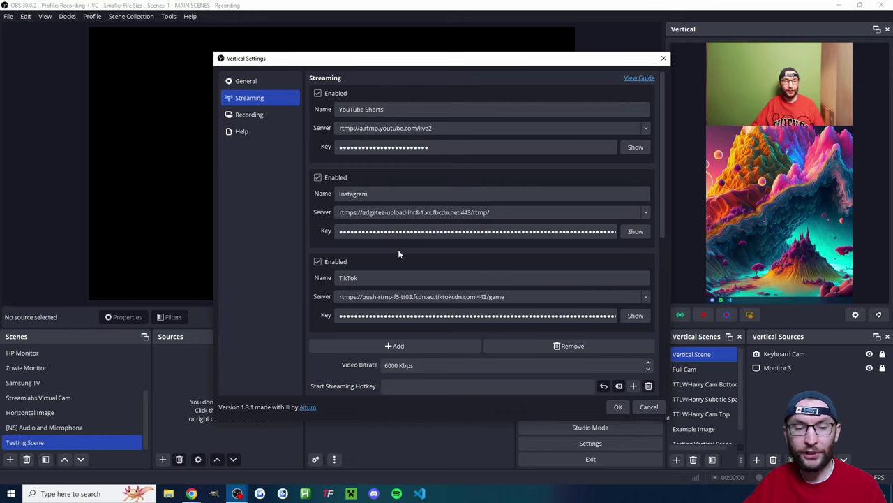
Change the vertical Video Bitrate to 3500 Kbps and confirm Vertical Settings with OK.
{"action": "scroll", "coordinate": [398, 254], "scroll_direction": "down", "scroll_amount": 1}
{"action": "left_click", "coordinate": [383, 337]}
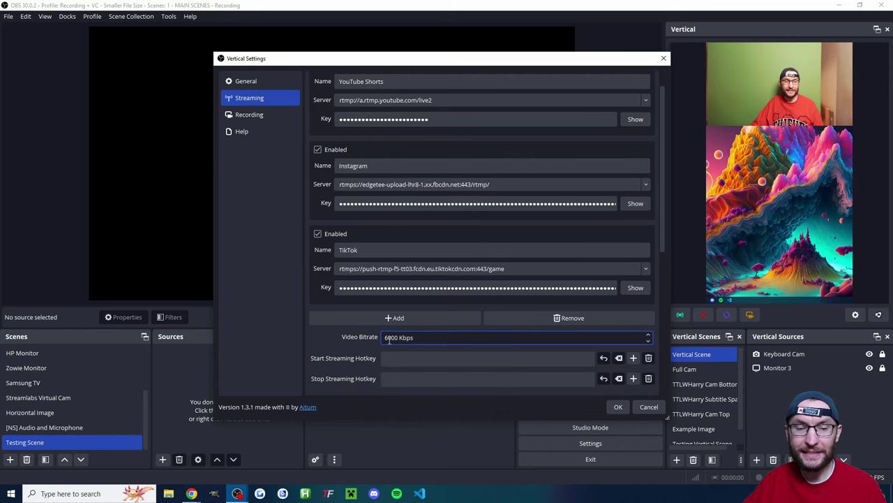
{"action": "scroll", "coordinate": [405, 236], "scroll_direction": "up", "scroll_amount": 1}
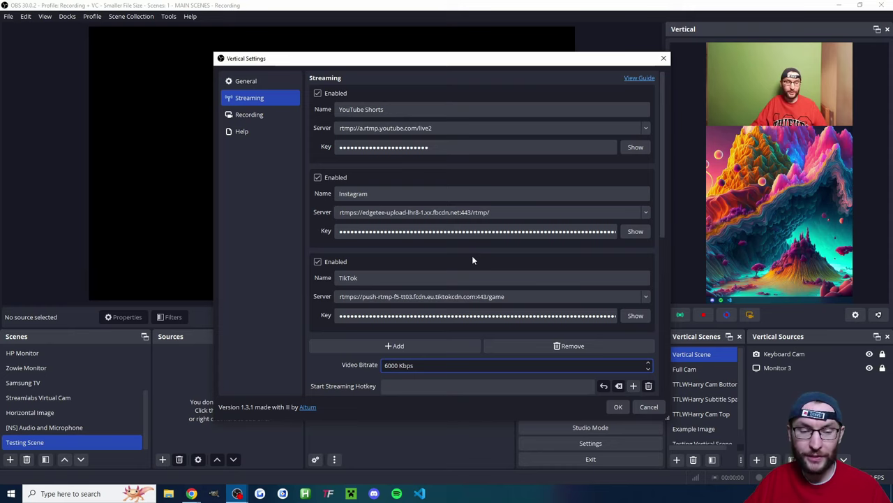
{"action": "scroll", "coordinate": [471, 260], "scroll_direction": "down", "scroll_amount": 2}
{"action": "left_click", "coordinate": [389, 337]}
{"action": "key", "text": "BackSpace"}
{"action": "type", "text": "35"}
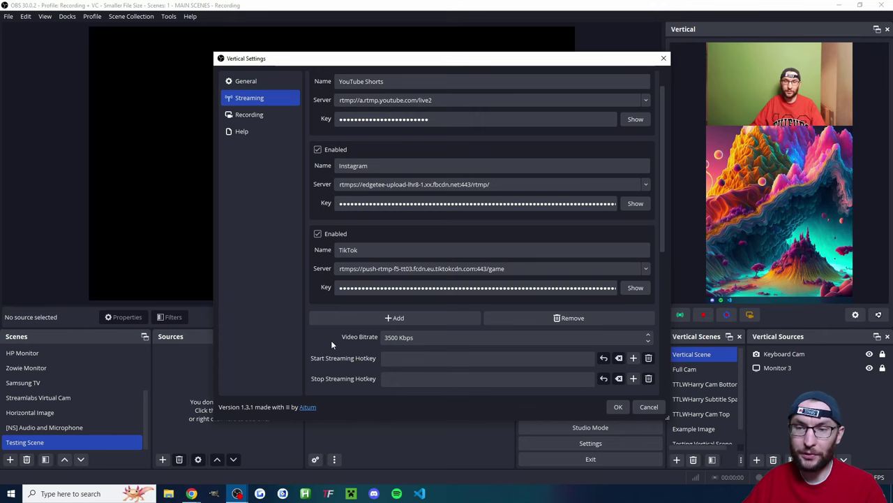
{"action": "scroll", "coordinate": [331, 340], "scroll_direction": "down", "scroll_amount": 10}
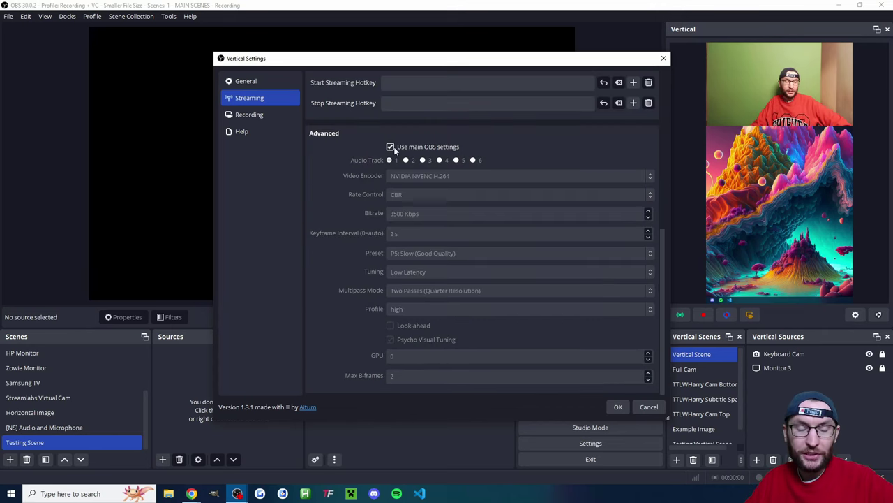
{"action": "left_click", "coordinate": [618, 407]}
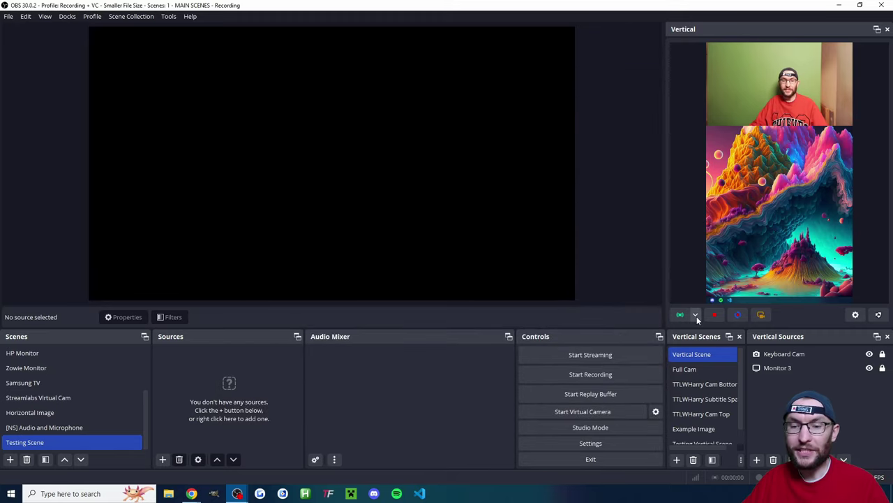
Go live from the Vertical dock, dismiss the failed-to-connect error, and switch to Instagram's live dialog.
{"action": "left_click", "coordinate": [697, 316]}
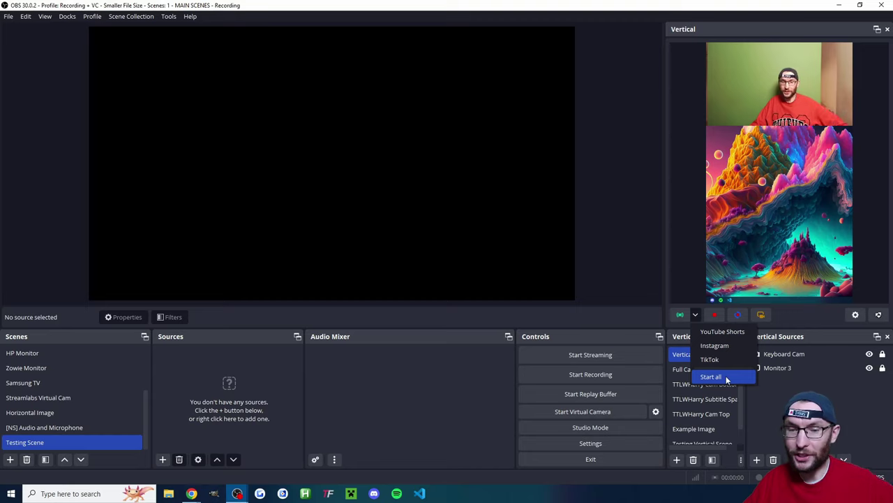
{"action": "left_click", "coordinate": [671, 318]}
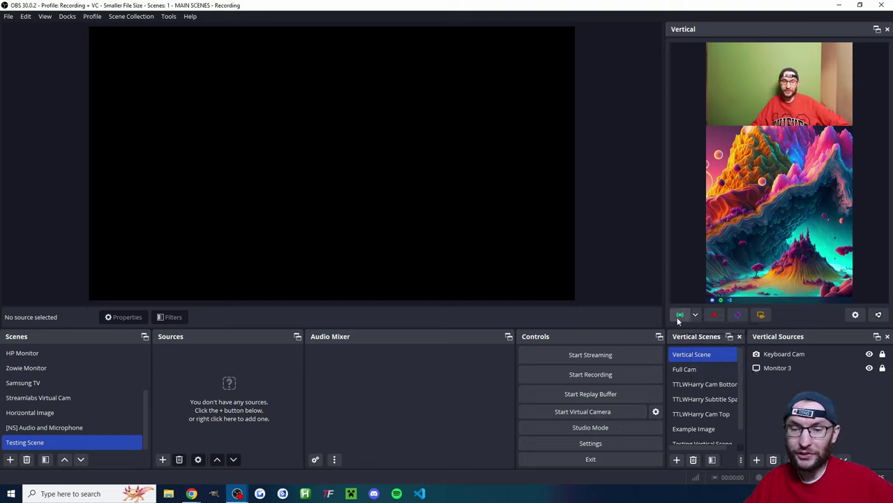
{"action": "left_click", "coordinate": [679, 315]}
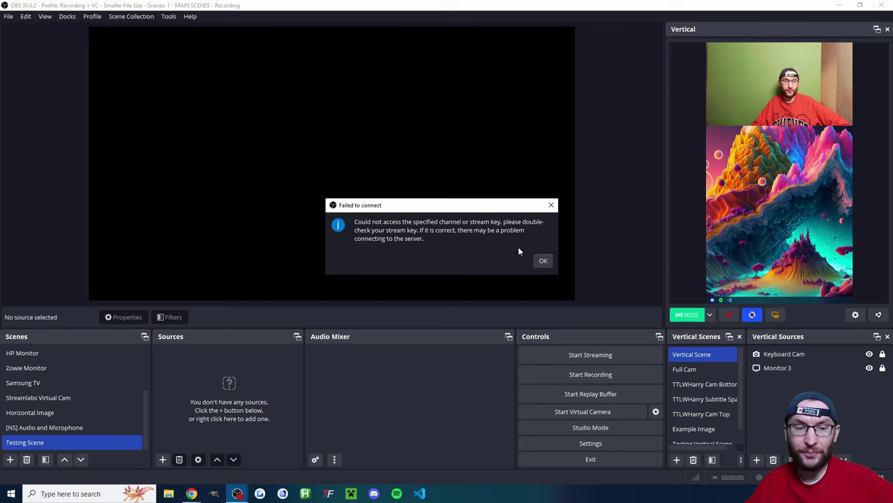
{"action": "key", "text": "Return"}
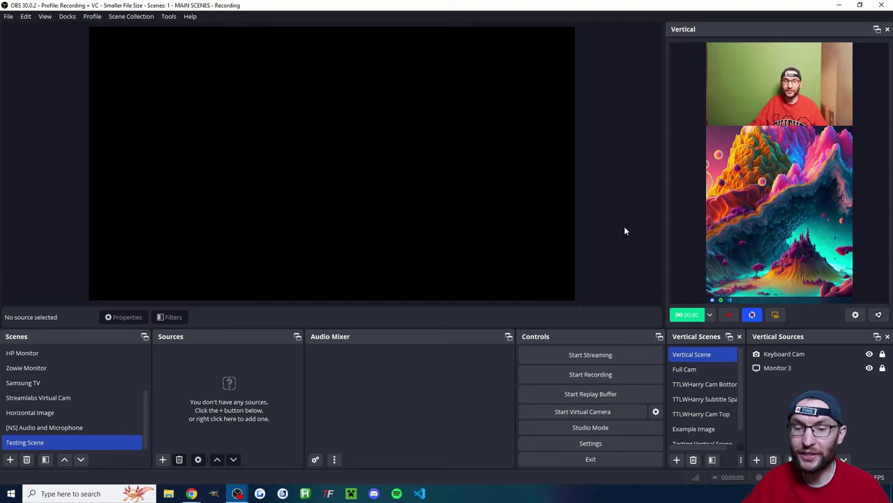
{"action": "key", "text": "alt+Tab"}
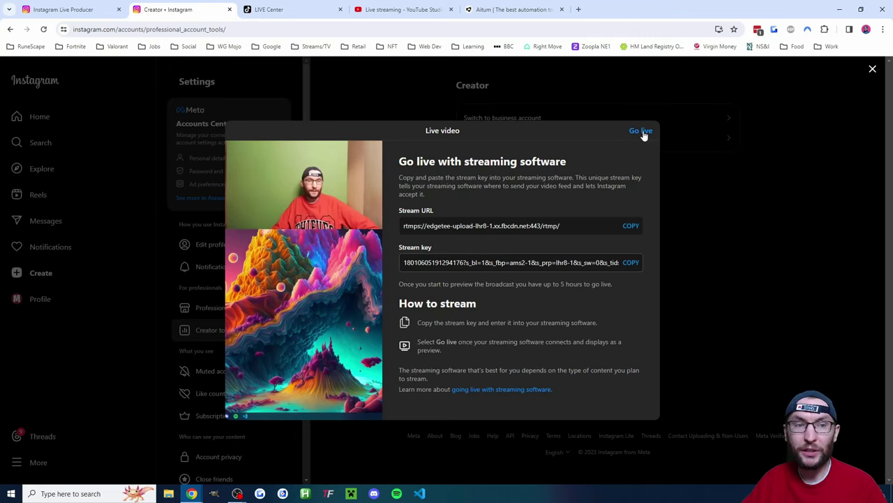
Confirm YouTube Studio shows the stream live with excellent connection, check TikTok and Instagram, return to OBS.
{"action": "left_click", "coordinate": [423, 7]}
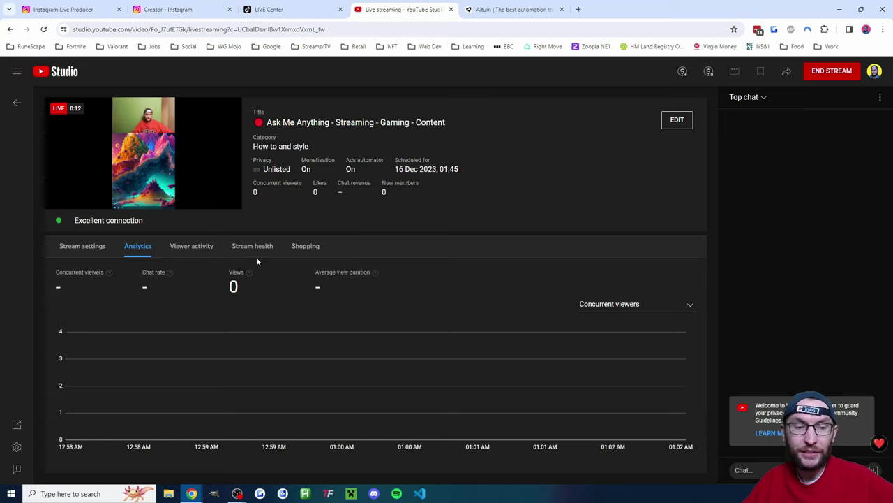
{"action": "left_click", "coordinate": [89, 252]}
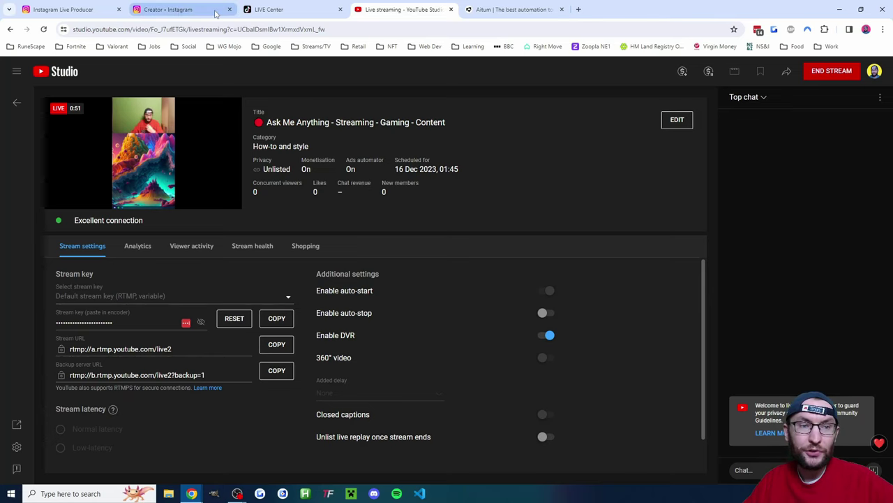
{"action": "left_click", "coordinate": [286, 9]}
{"action": "left_click", "coordinate": [190, 7]}
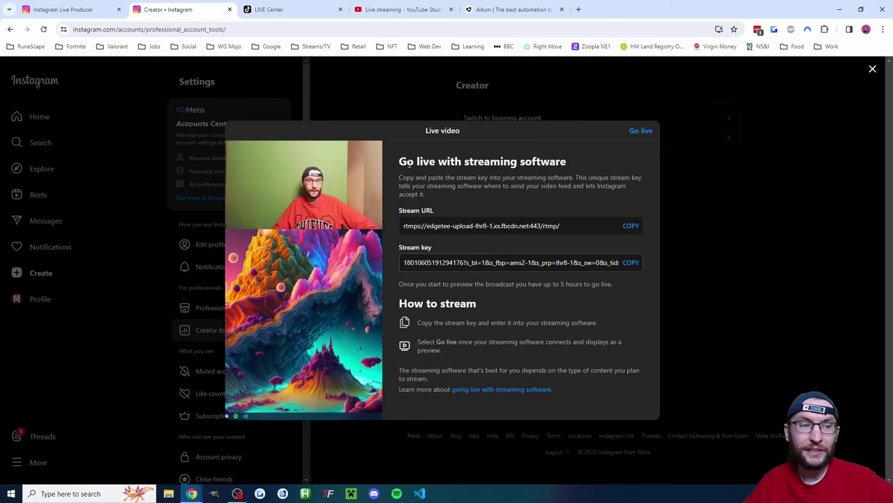
{"action": "left_click", "coordinate": [238, 494]}
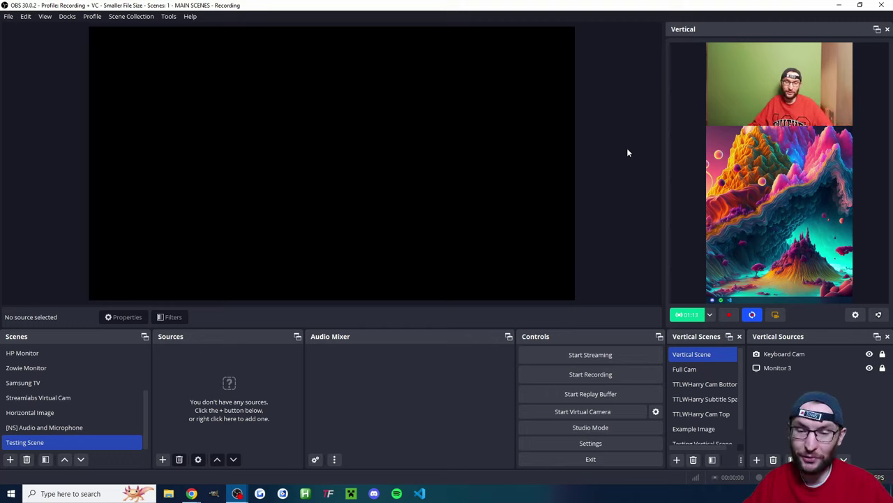
Stop the vertical stream and deselect the Keyboard Cam source.
{"action": "left_click", "coordinate": [686, 316]}
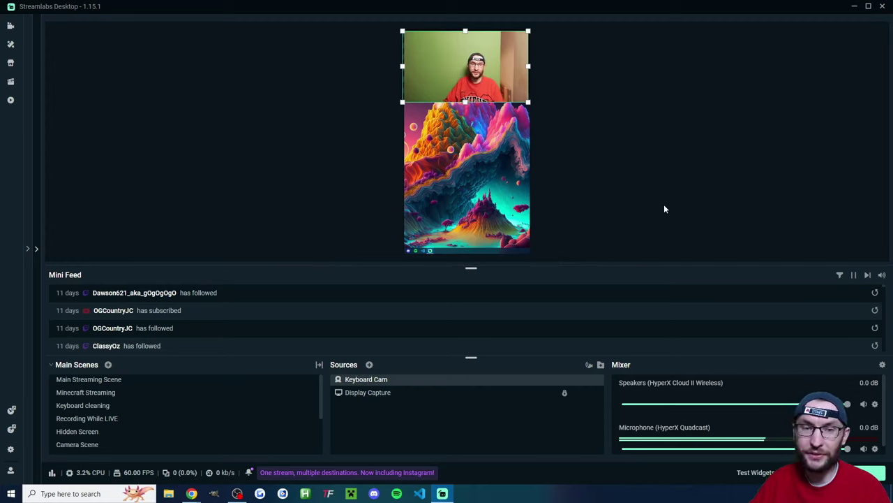
{"action": "left_click", "coordinate": [656, 161]}
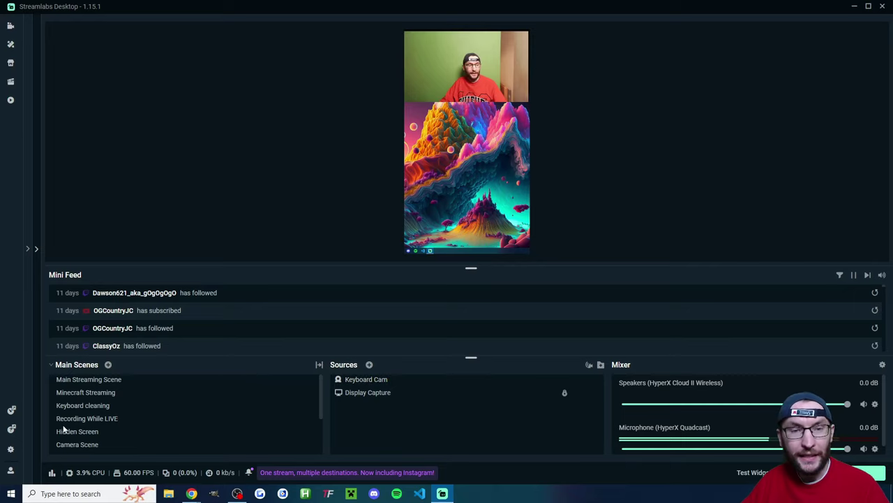
Review the Streamlabs Video and Audio settings, leaving the desktop audio and microphone devices unchanged.
{"action": "left_click", "coordinate": [11, 450]}
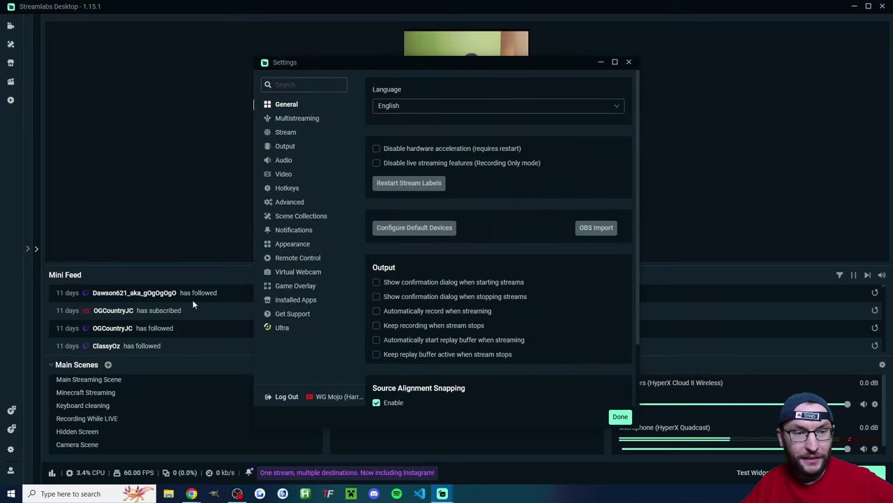
{"action": "left_click", "coordinate": [284, 175]}
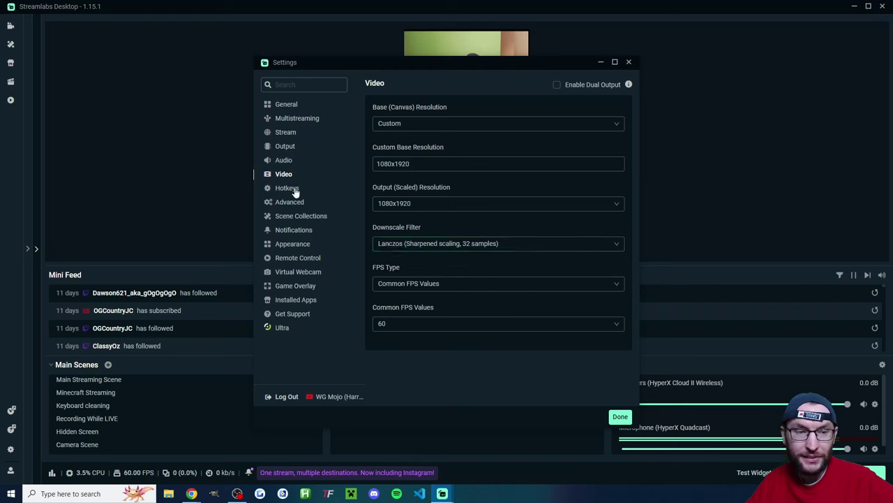
{"action": "left_click", "coordinate": [284, 160]}
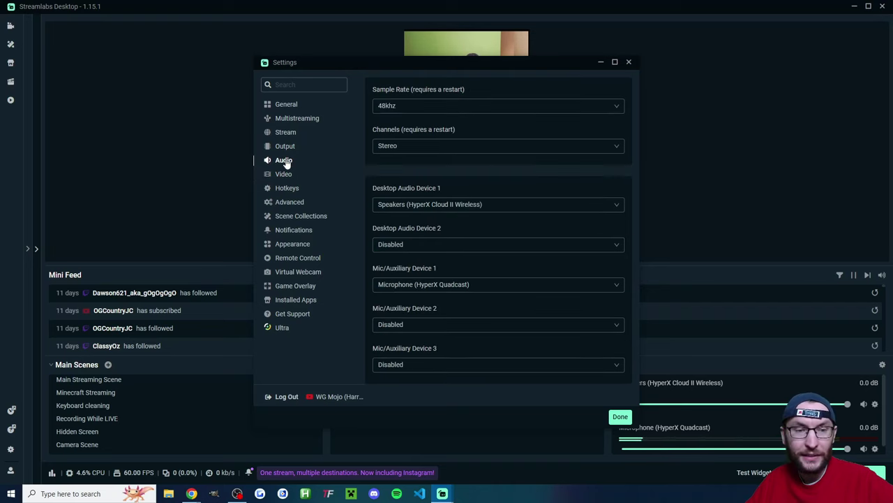
{"action": "left_click", "coordinate": [440, 209]}
{"action": "left_click", "coordinate": [455, 183]}
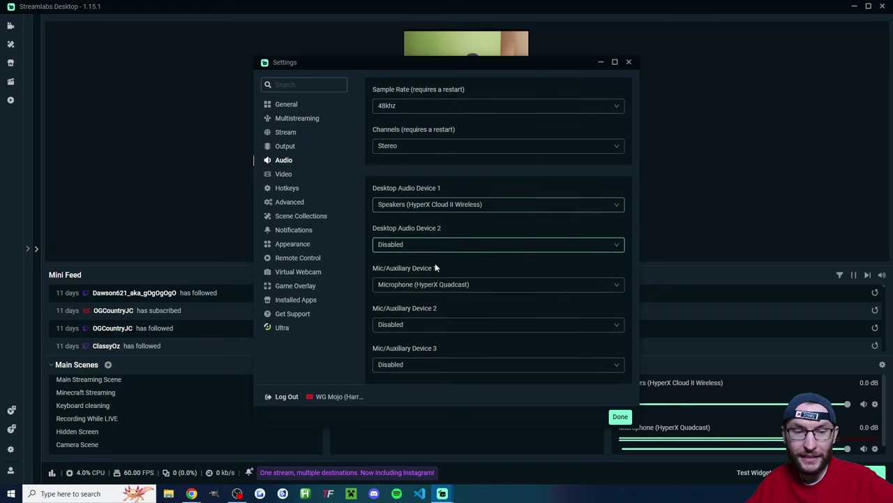
{"action": "left_click", "coordinate": [440, 291]}
{"action": "left_click", "coordinate": [419, 263]}
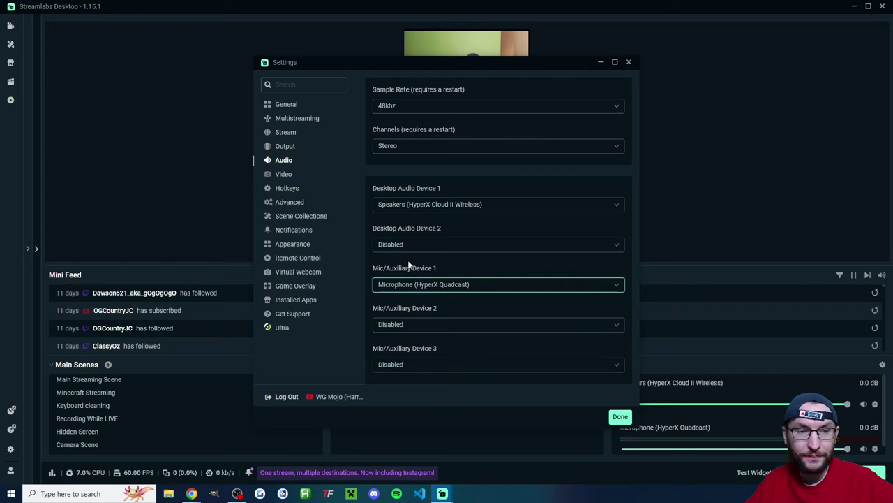
Verify YouTube, Instagram and TikTok are linked in Stream Destinations, then close Settings.
{"action": "left_click", "coordinate": [285, 132]}
{"action": "scroll", "coordinate": [475, 210], "scroll_direction": "down", "scroll_amount": 3}
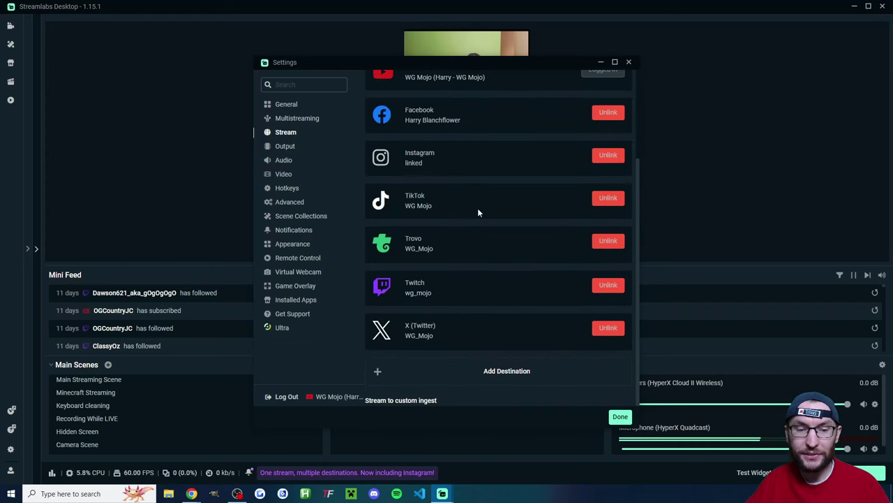
{"action": "scroll", "coordinate": [418, 210], "scroll_direction": "up", "scroll_amount": 1}
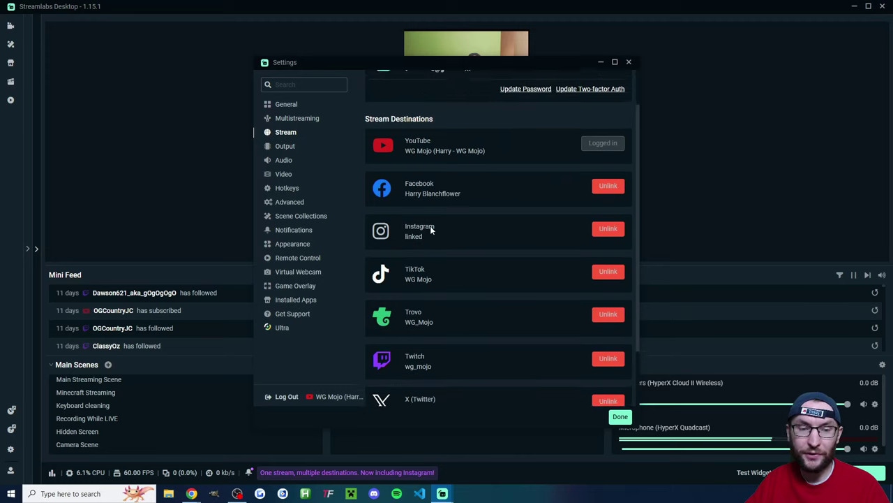
{"action": "scroll", "coordinate": [446, 244], "scroll_direction": "up", "scroll_amount": 1}
{"action": "scroll", "coordinate": [552, 264], "scroll_direction": "down", "scroll_amount": 1}
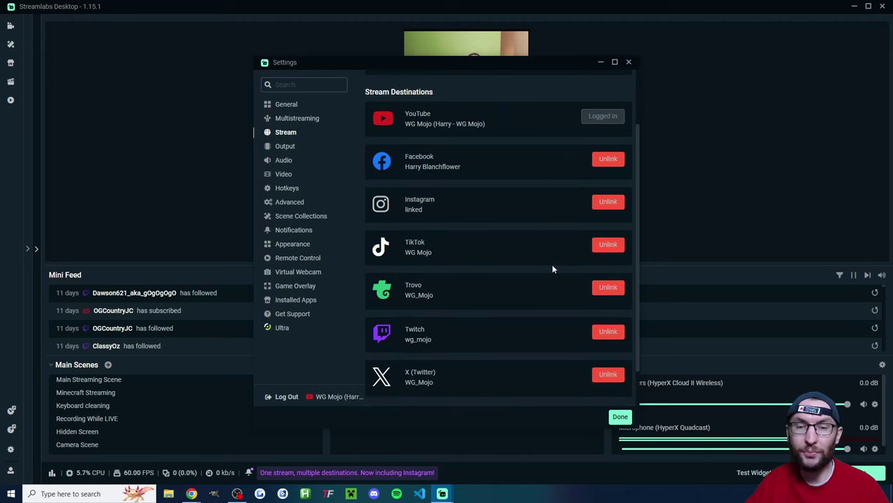
{"action": "key", "text": "Escape"}
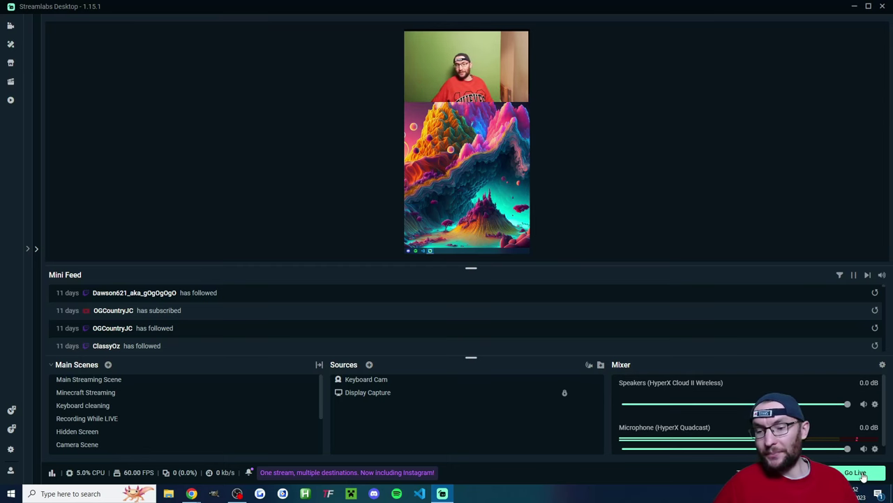
Open Go Live with advanced settings, check the YouTube event list, and scroll to Instagram and TikTok settings.
{"action": "left_click", "coordinate": [860, 470]}
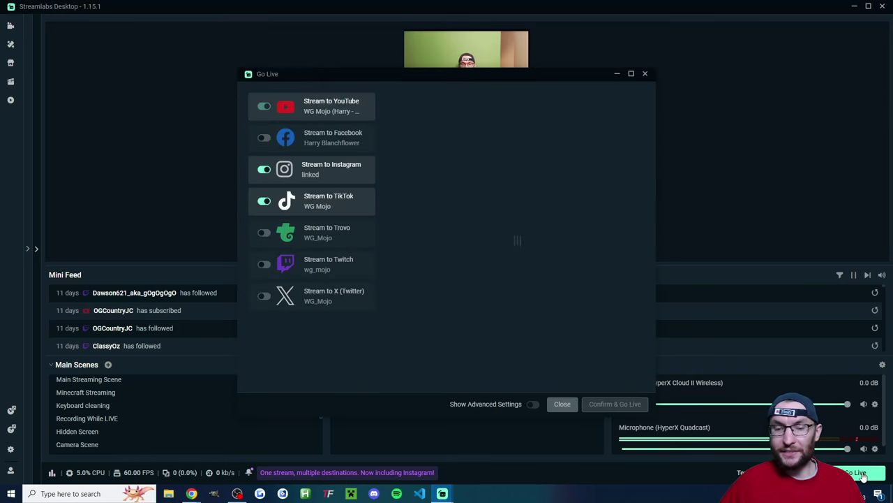
{"action": "left_click", "coordinate": [532, 405]}
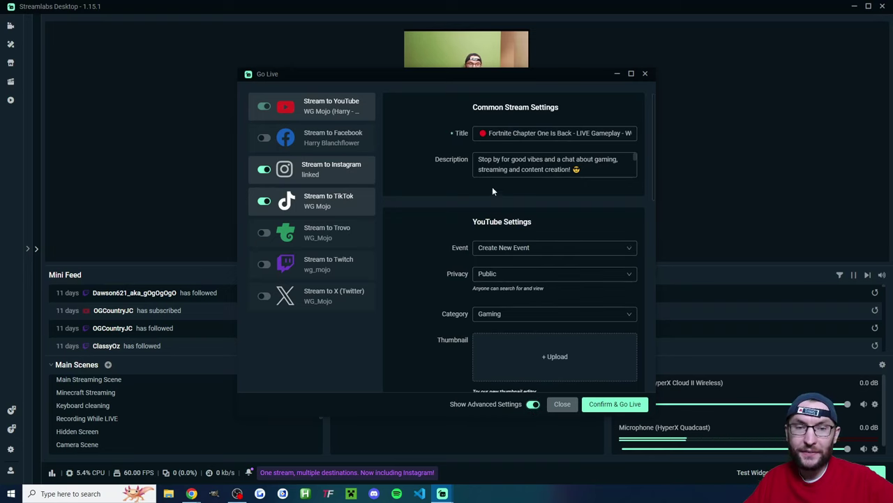
{"action": "scroll", "coordinate": [475, 191], "scroll_direction": "down", "scroll_amount": 2}
{"action": "left_click", "coordinate": [514, 154]}
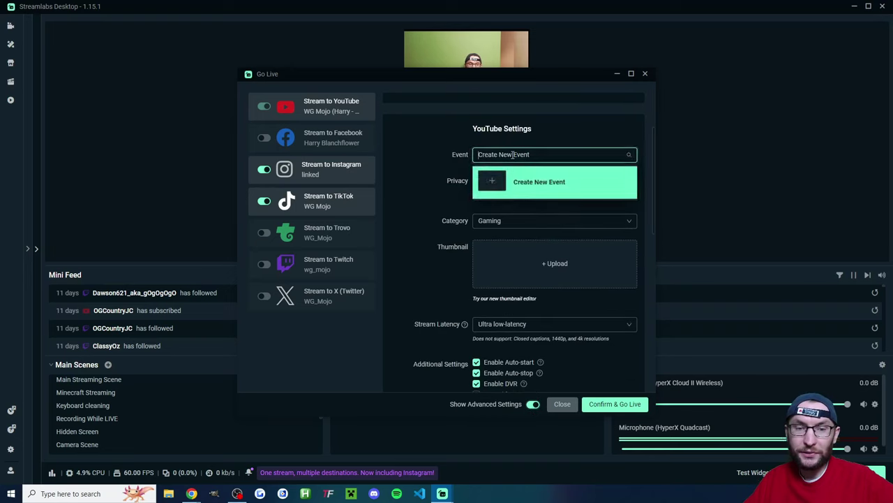
{"action": "left_click", "coordinate": [532, 134]}
{"action": "scroll", "coordinate": [499, 183], "scroll_direction": "down", "scroll_amount": 1}
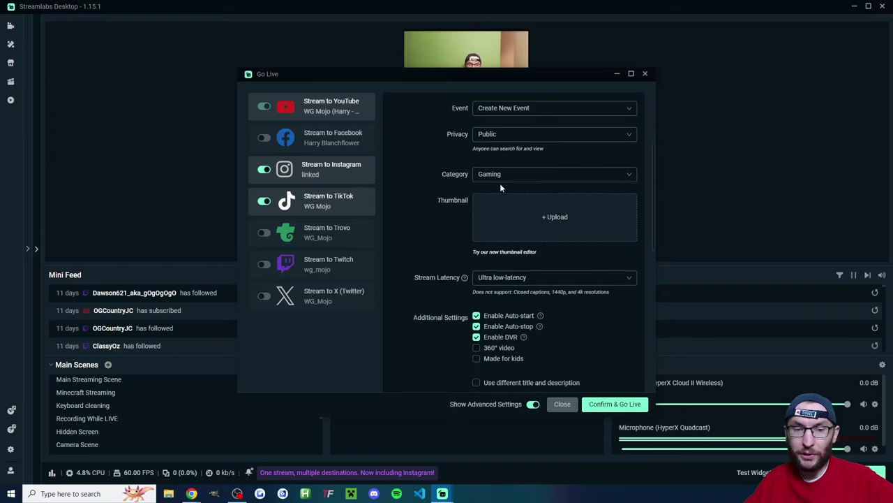
{"action": "scroll", "coordinate": [524, 206], "scroll_direction": "down", "scroll_amount": 2}
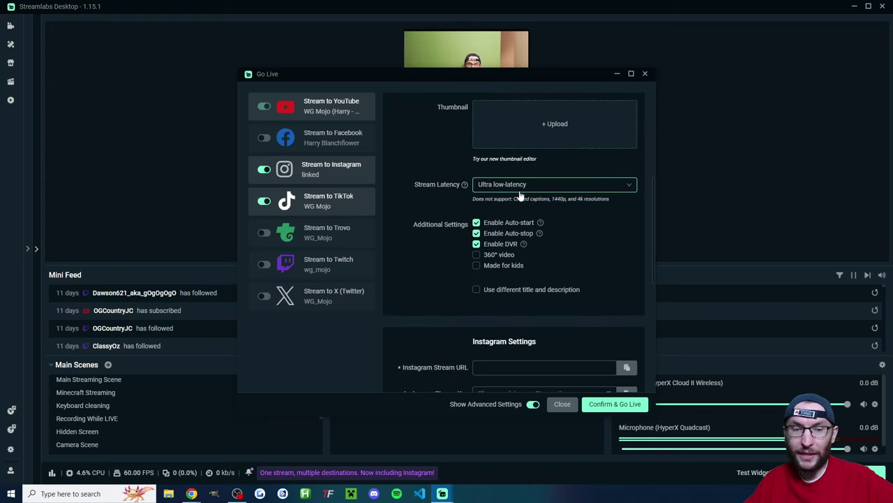
{"action": "scroll", "coordinate": [520, 197], "scroll_direction": "down", "scroll_amount": 5}
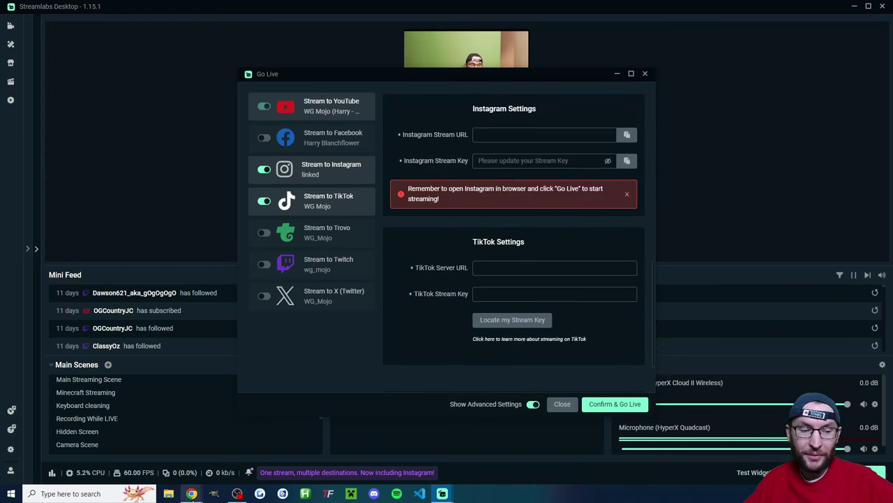
Create an Instagram live video titled 'test' with the Practice audience and continue to streaming details.
{"action": "left_click", "coordinate": [228, 465]}
{"action": "left_click", "coordinate": [44, 273]}
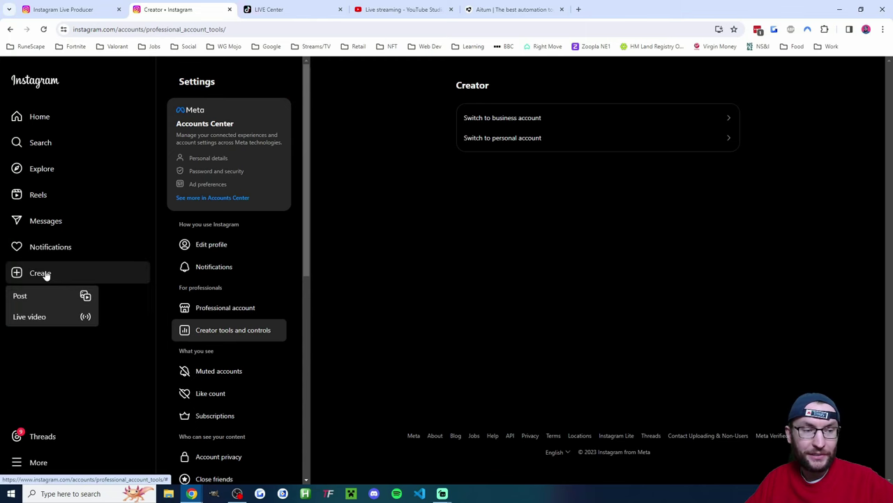
{"action": "left_click", "coordinate": [46, 325]}
{"action": "left_click", "coordinate": [451, 314]}
{"action": "type", "text": "test"}
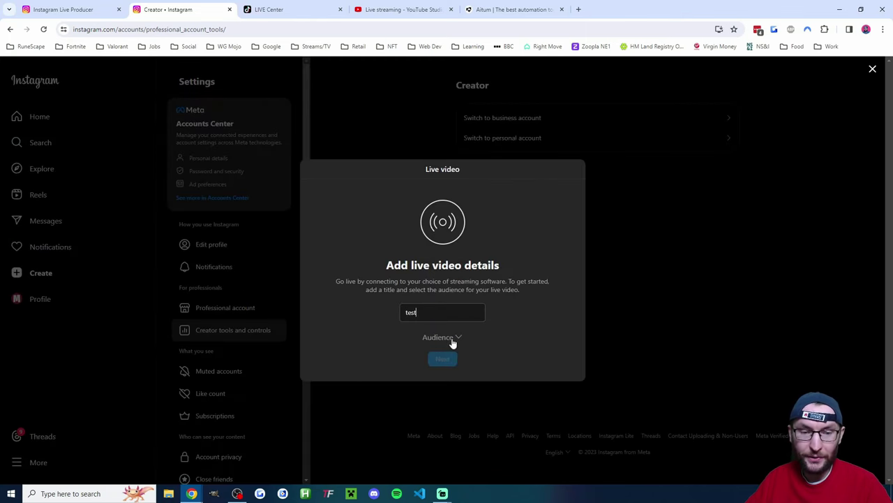
{"action": "left_click", "coordinate": [452, 339]}
{"action": "left_click", "coordinate": [450, 272]}
{"action": "left_click", "coordinate": [452, 358]}
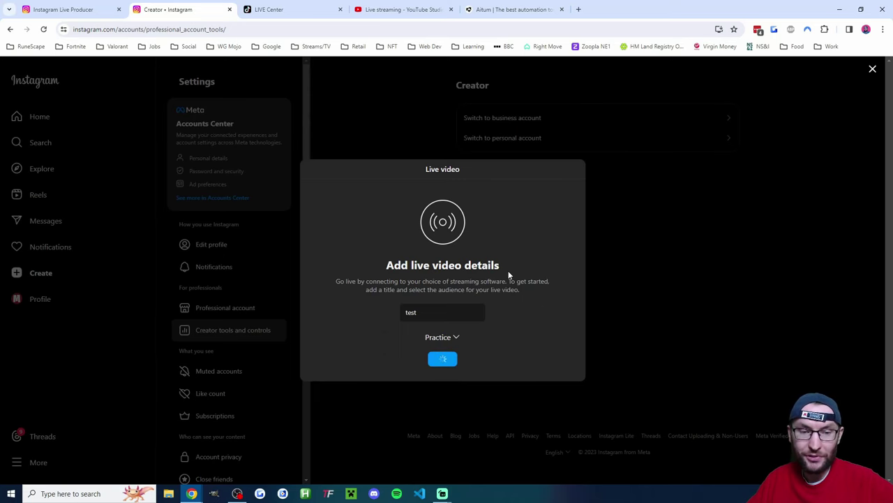
Paste Instagram's stream URL and stream key into the Streamlabs Instagram fields.
{"action": "left_click", "coordinate": [630, 227]}
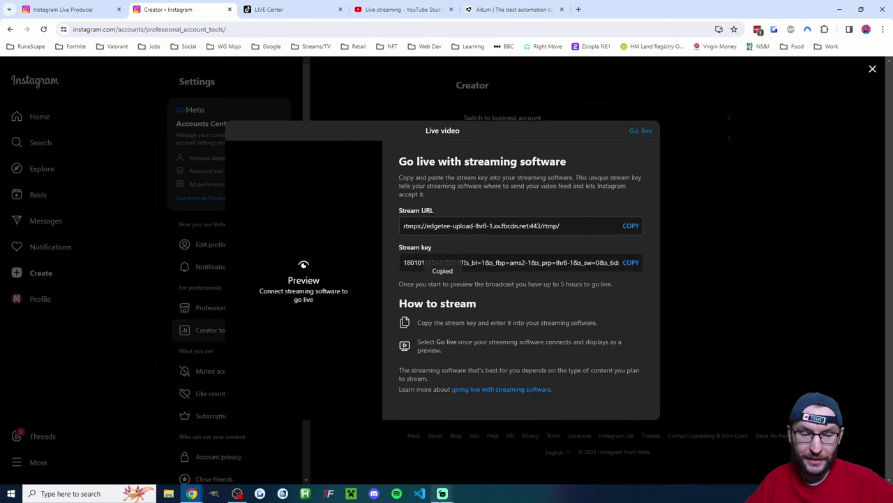
{"action": "mouse_move", "coordinate": [442, 493]}
{"action": "left_click", "coordinate": [488, 447]}
{"action": "left_click", "coordinate": [518, 135]}
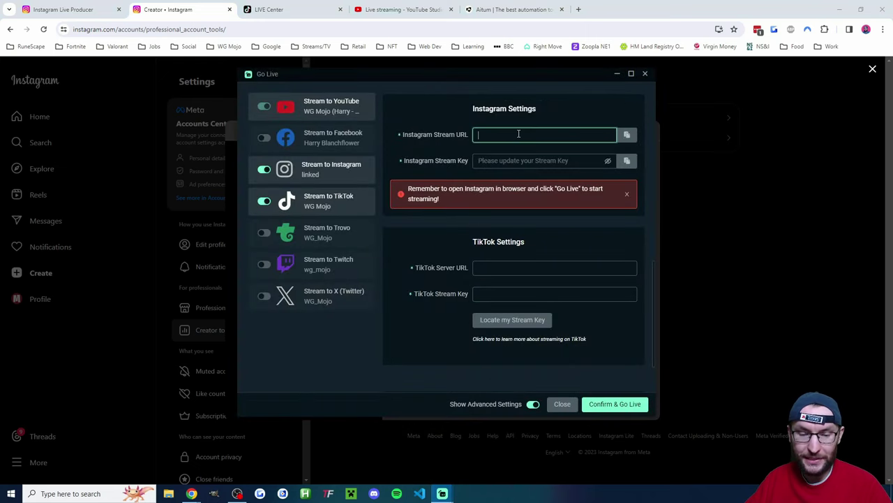
{"action": "key", "text": "ctrl+v"}
{"action": "key", "text": "alt+Tab"}
{"action": "left_click", "coordinate": [631, 262]}
{"action": "mouse_move", "coordinate": [442, 493]}
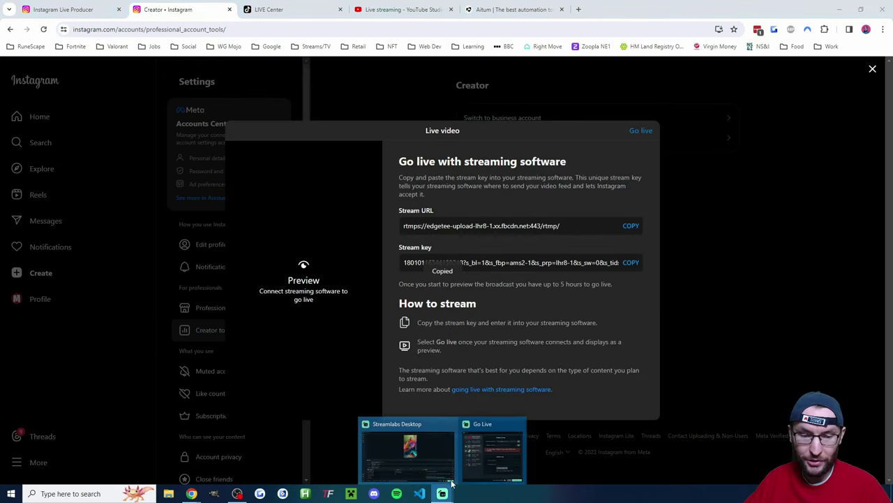
{"action": "left_click", "coordinate": [489, 447]}
{"action": "left_click", "coordinate": [519, 162]}
{"action": "key", "text": "ctrl+v"}
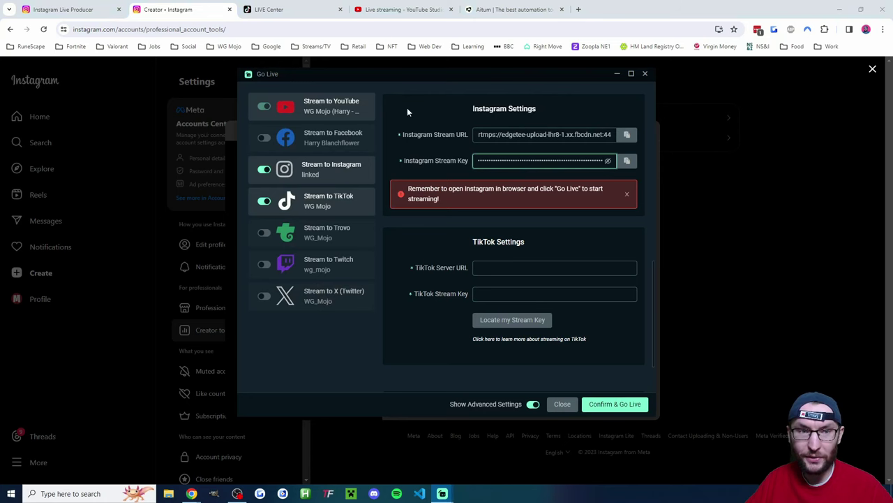
{"action": "left_click", "coordinate": [289, 5]}
Dismiss the popup and start a TikTok LIVE with the Chat & Interview topic.
{"action": "left_click", "coordinate": [522, 195]}
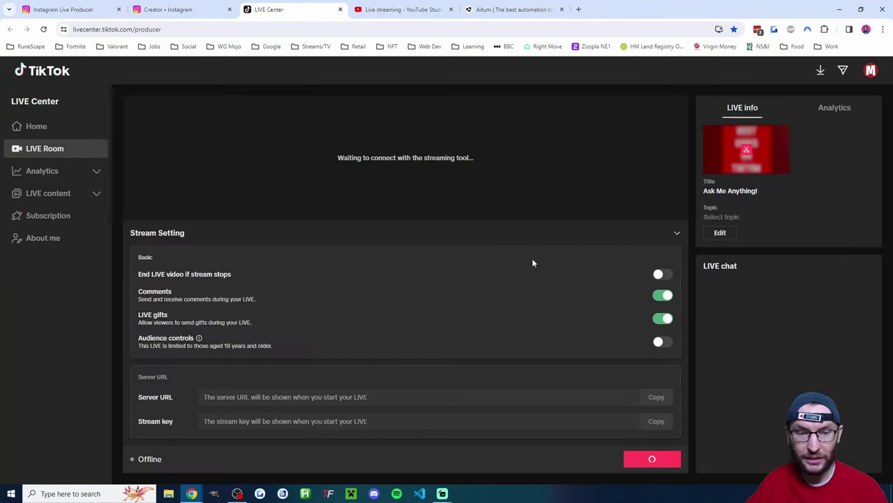
{"action": "left_click", "coordinate": [654, 456]}
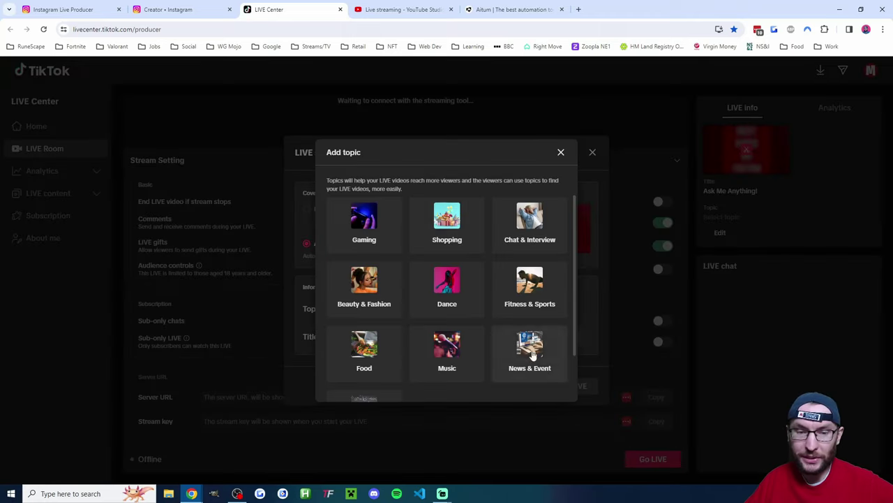
{"action": "left_click", "coordinate": [534, 228]}
{"action": "left_click", "coordinate": [559, 386]}
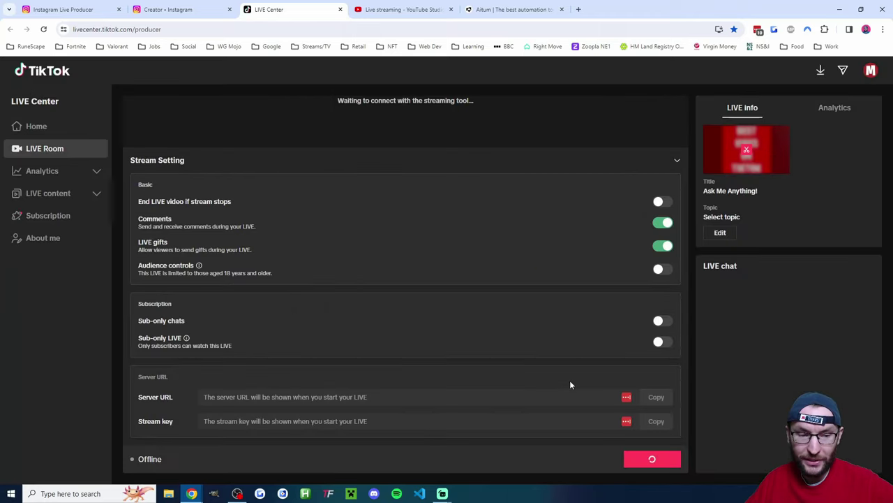
Paste TikTok's server URL and stream key into the Streamlabs TikTok fields.
{"action": "mouse_move", "coordinate": [442, 493]}
{"action": "left_click", "coordinate": [478, 451]}
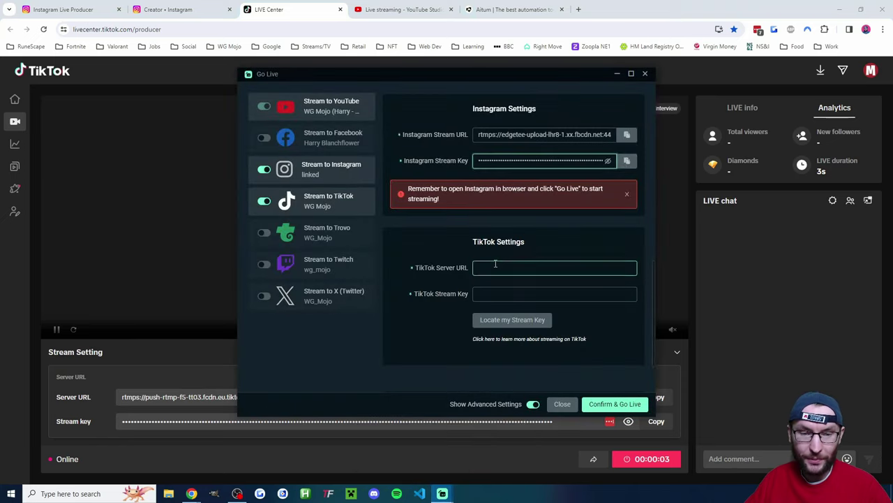
{"action": "key", "text": "ctrl+v"}
{"action": "left_click", "coordinate": [656, 421]}
{"action": "left_click", "coordinate": [443, 493]}
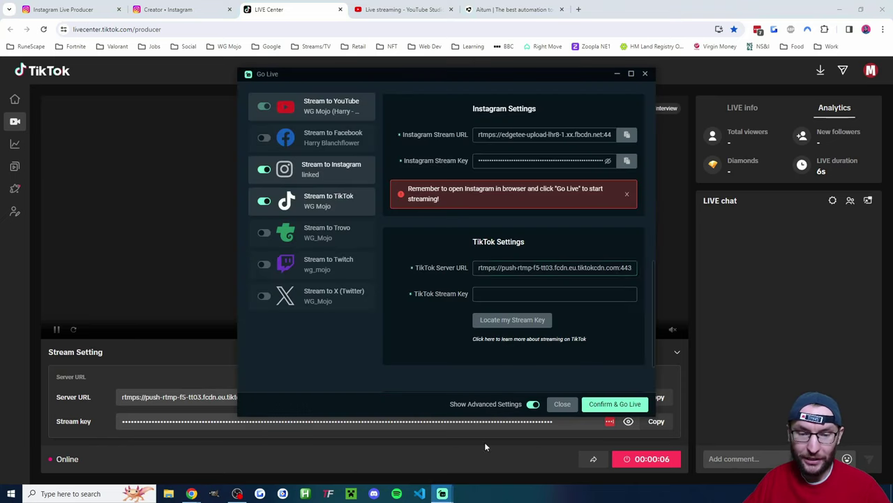
{"action": "left_click", "coordinate": [612, 293]}
{"action": "key", "text": "ctrl+v"}
{"action": "left_click", "coordinate": [553, 240]}
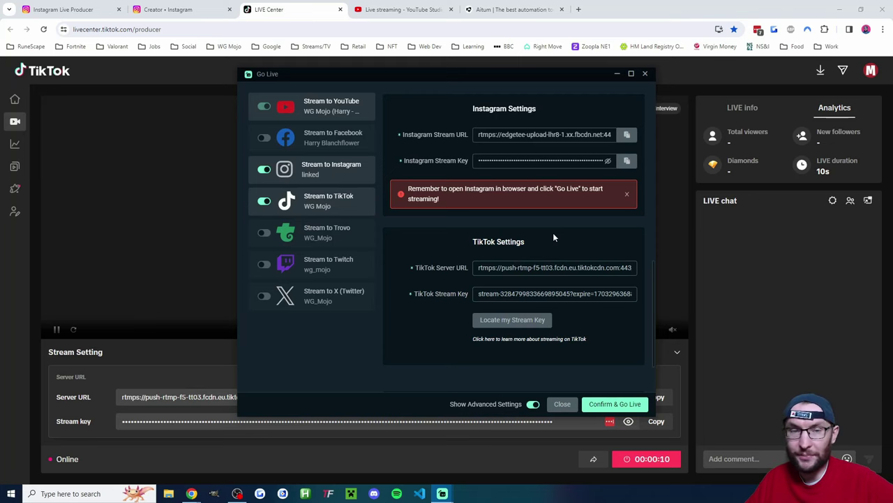
{"action": "scroll", "coordinate": [553, 232], "scroll_direction": "down", "scroll_amount": 1}
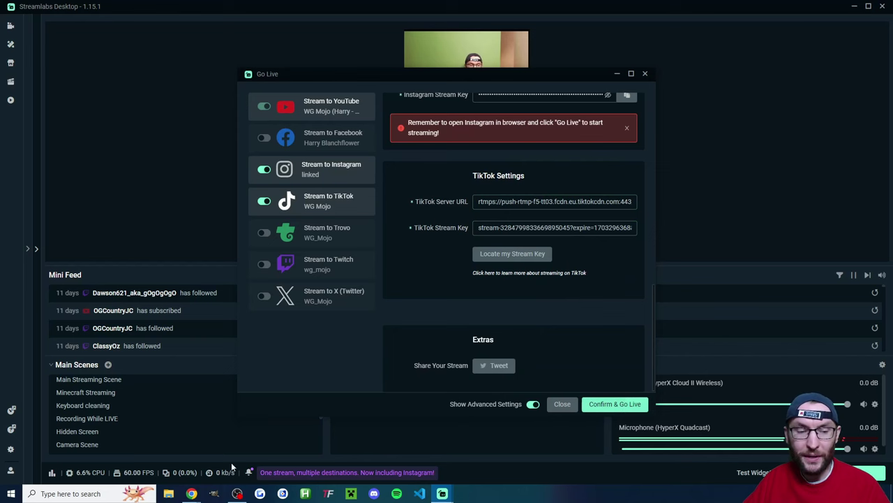
Check the Instagram, TikTok LIVE Center and YouTube Studio tabs, then return to Streamlabs Desktop.
{"action": "mouse_move", "coordinate": [192, 494]}
{"action": "left_click", "coordinate": [198, 457]}
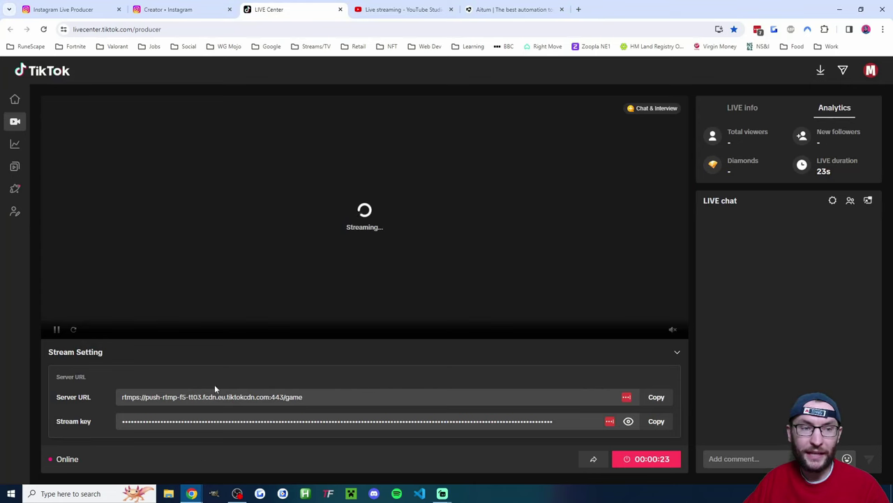
{"action": "left_click", "coordinate": [170, 9]}
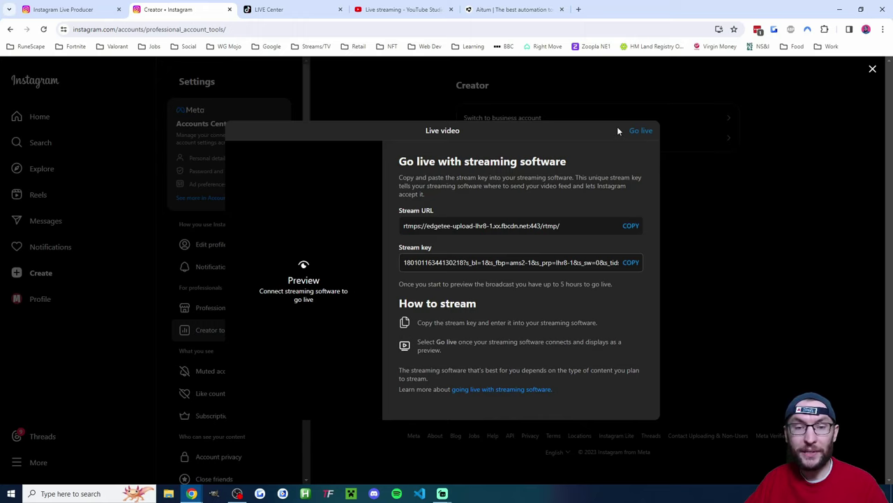
{"action": "left_click", "coordinate": [325, 10]}
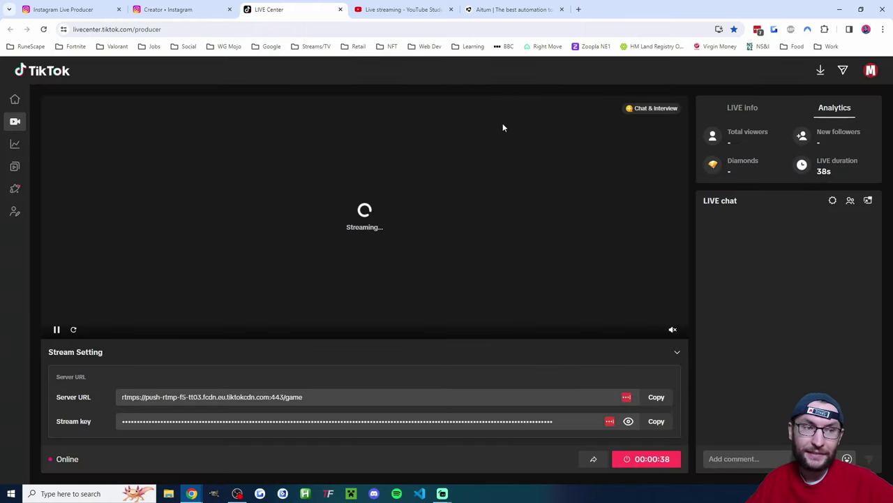
{"action": "left_click", "coordinate": [428, 10]}
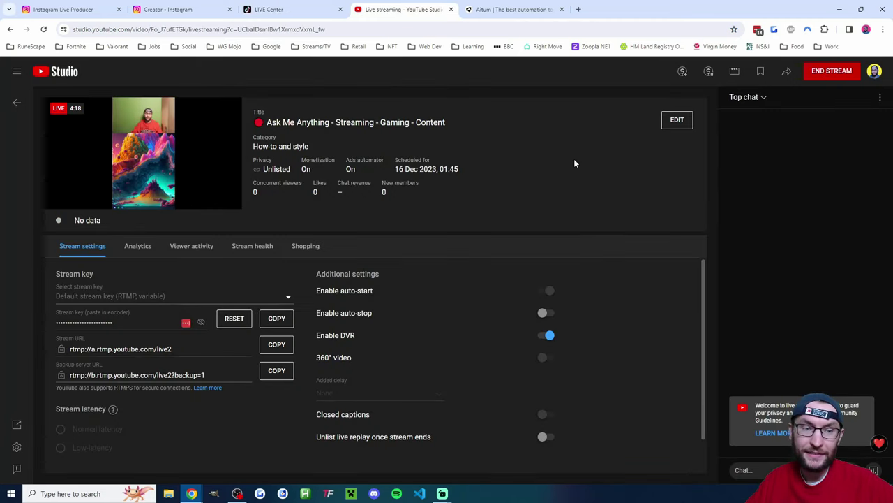
{"action": "key", "text": "alt+Tab"}
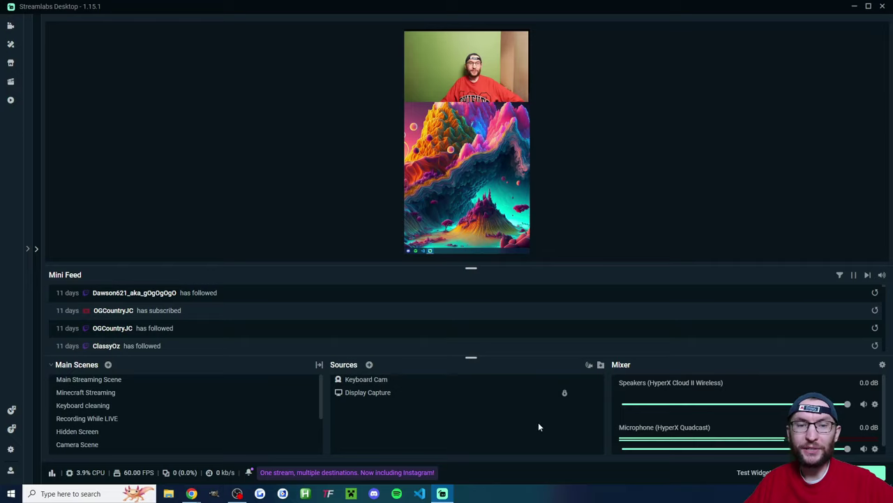